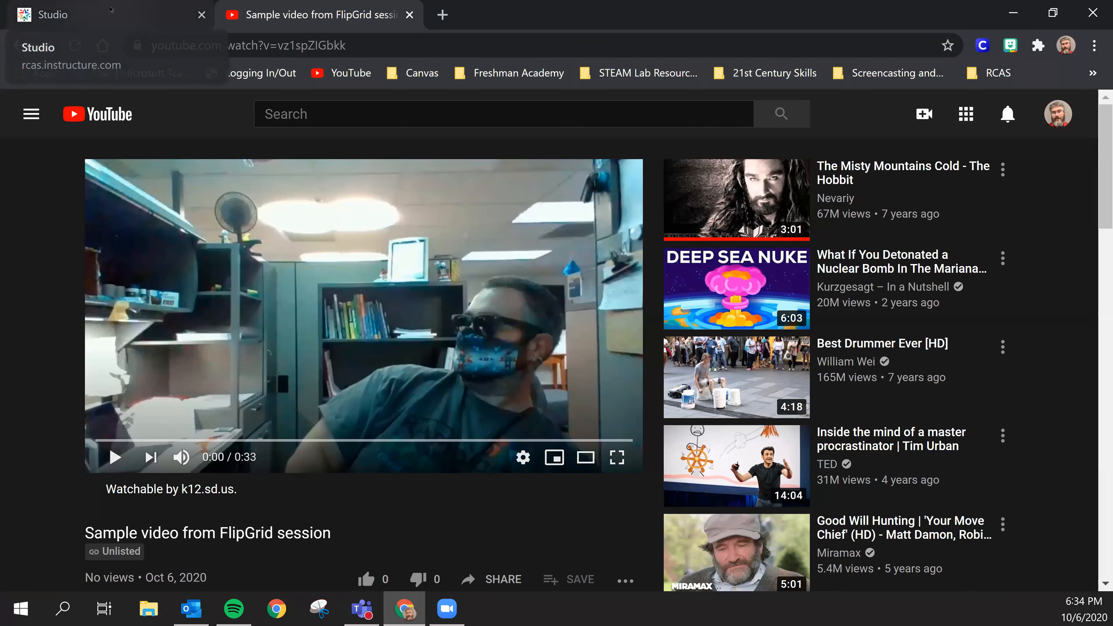
Open the Studio library's form for adding media, then copy the URL of the YouTube video "Sample video from FlipGrid session"
{"action": "left_click", "coordinate": [110, 13]}
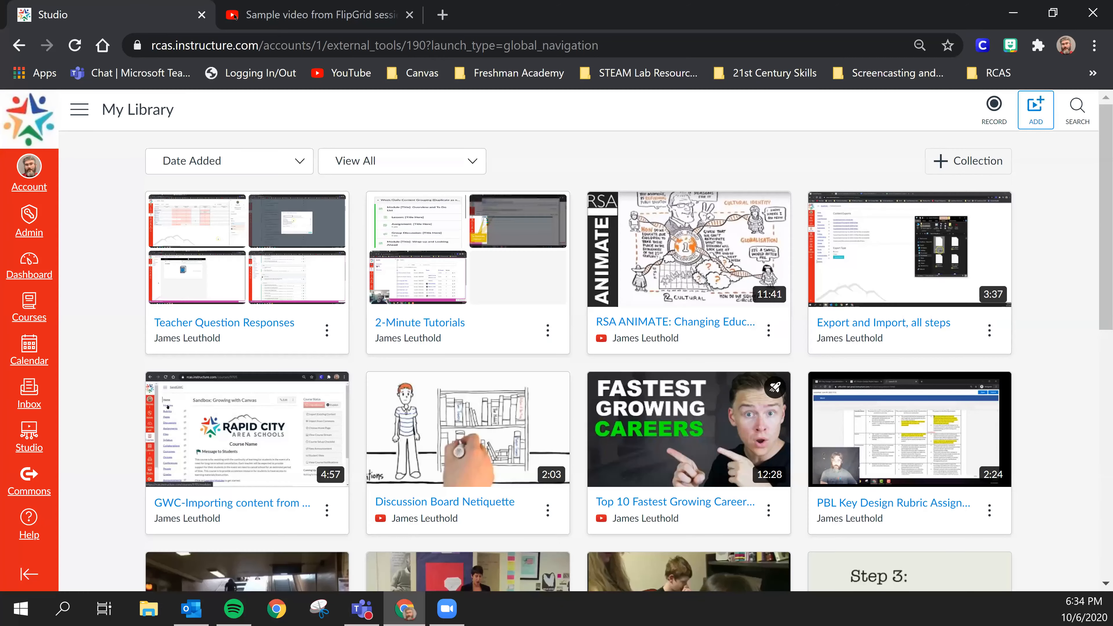
{"action": "left_click", "coordinate": [1039, 112]}
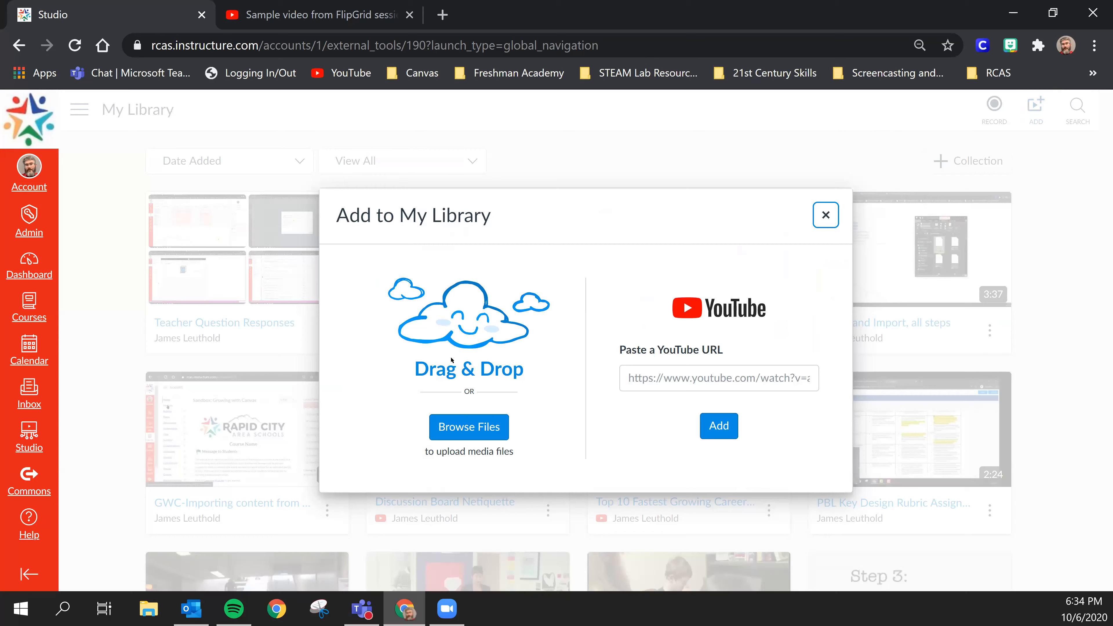
{"action": "left_click", "coordinate": [347, 8]}
{"action": "left_click", "coordinate": [317, 44]}
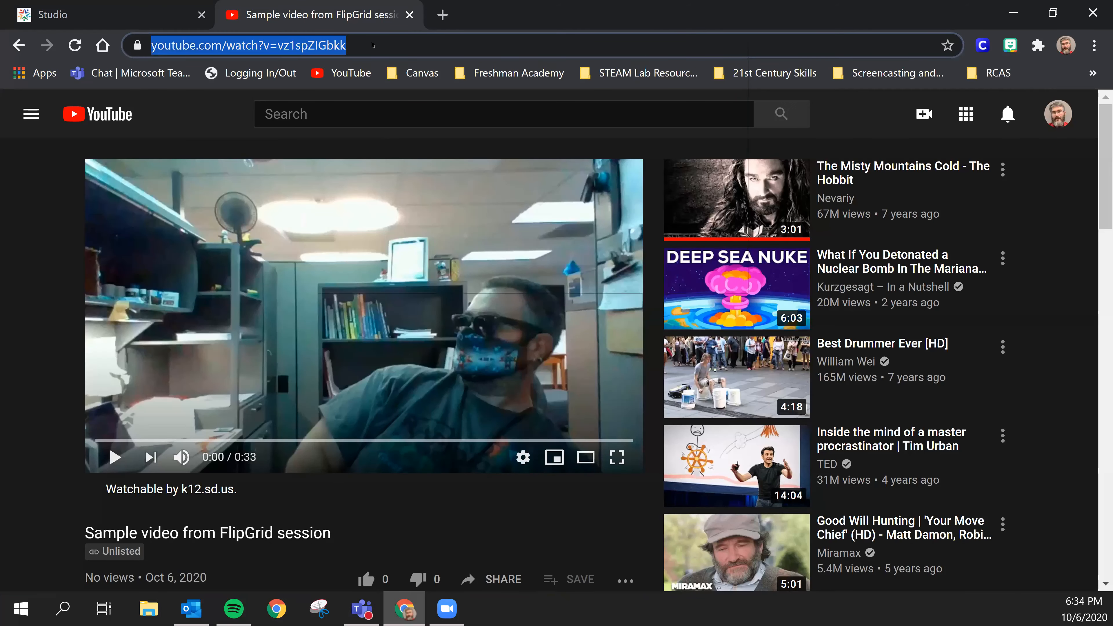
{"action": "right_click", "coordinate": [316, 42]}
{"action": "left_click", "coordinate": [377, 136]}
Paste the copied YouTube URL into the Add to My Library form in Studio and add the video
{"action": "left_click", "coordinate": [182, 20]}
{"action": "left_click", "coordinate": [732, 378]}
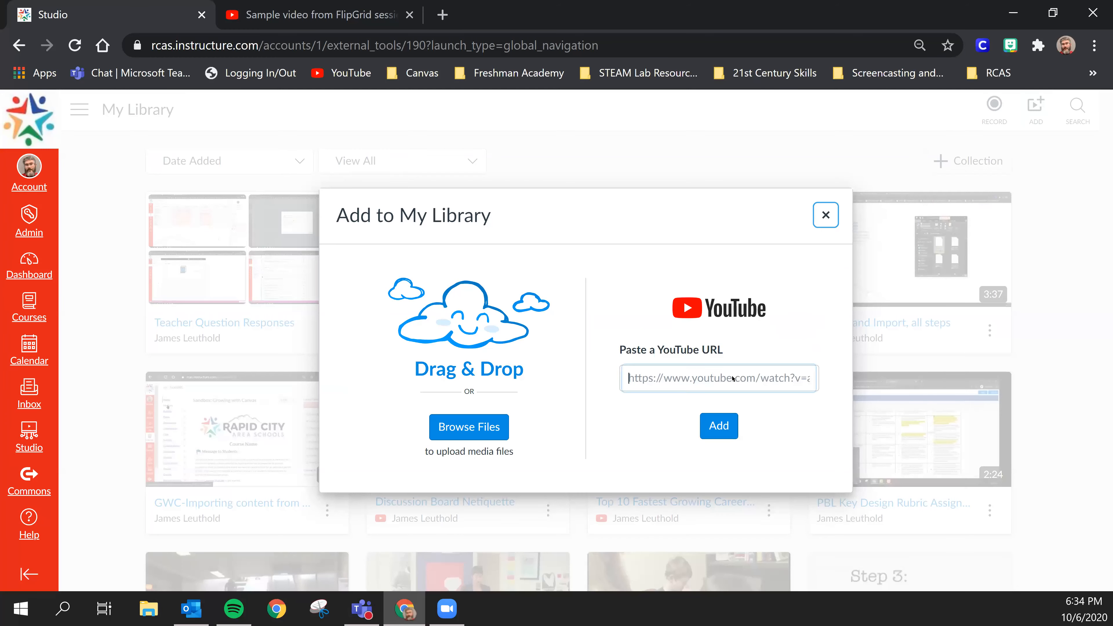
{"action": "right_click", "coordinate": [732, 377]}
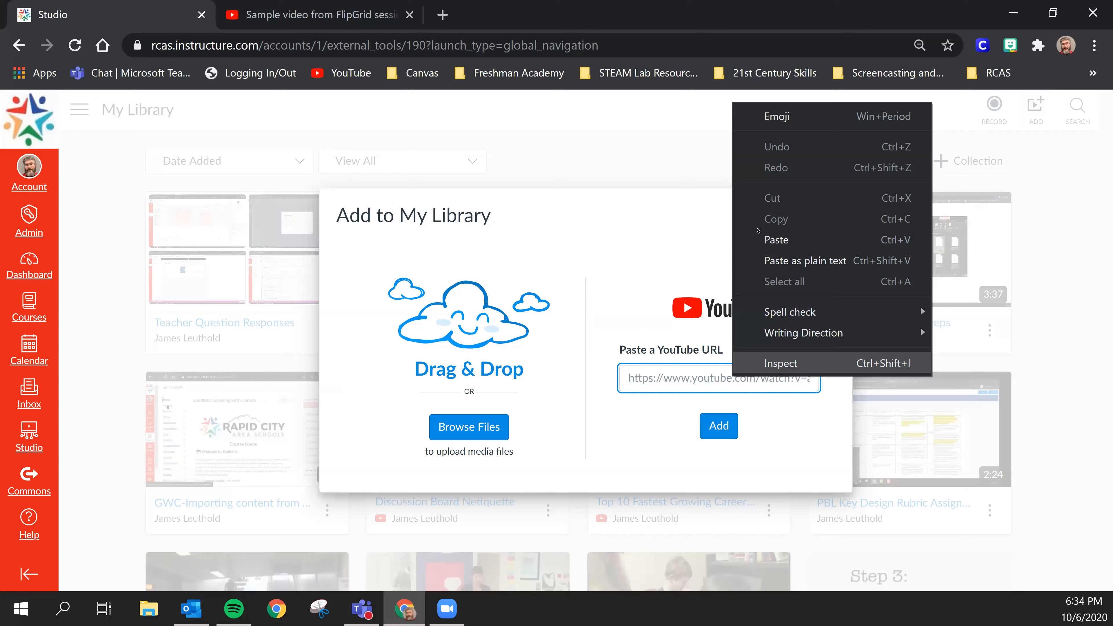
{"action": "left_click", "coordinate": [767, 240]}
{"action": "left_click", "coordinate": [709, 427]}
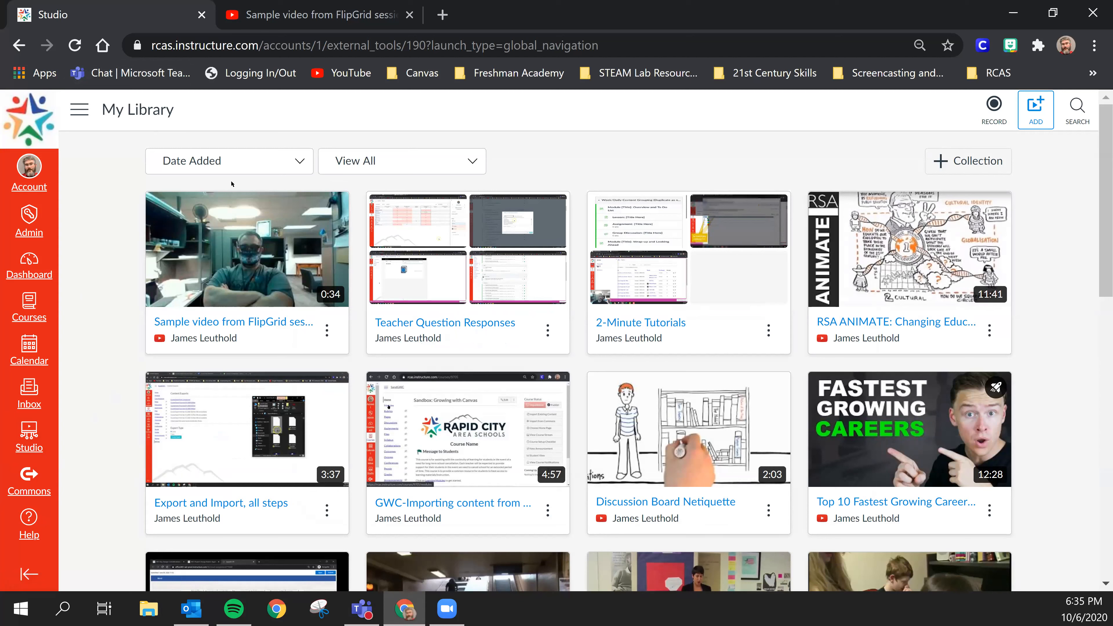
Create a video quiz titled "FlipGrid Sample" from the newly added FlipGrid session video
{"action": "mouse_move", "coordinate": [224, 217]}
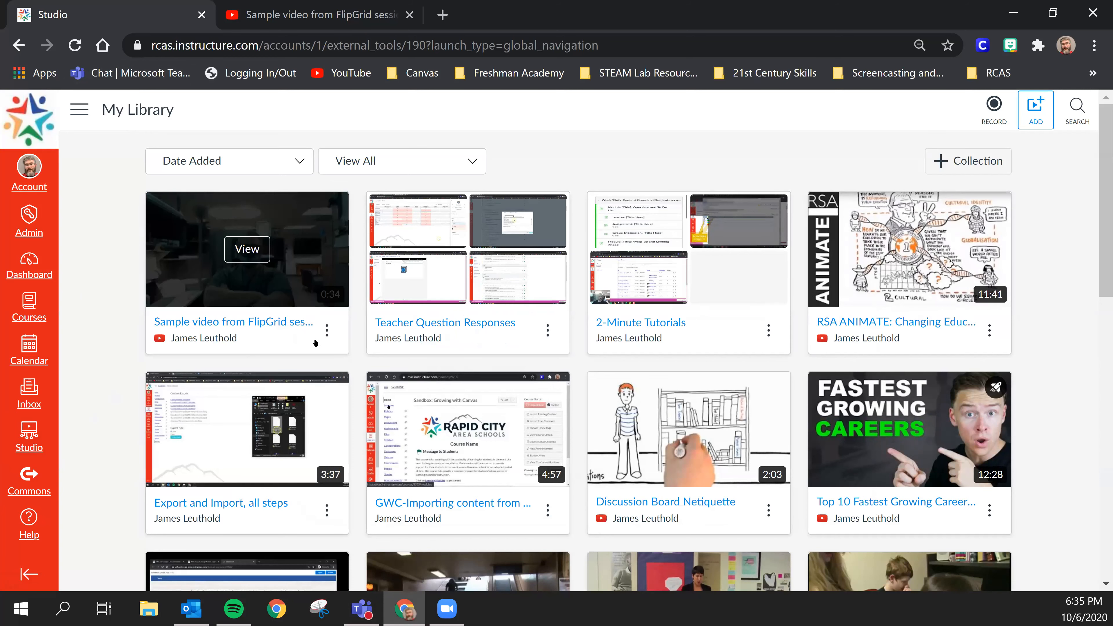
{"action": "left_click", "coordinate": [326, 334]}
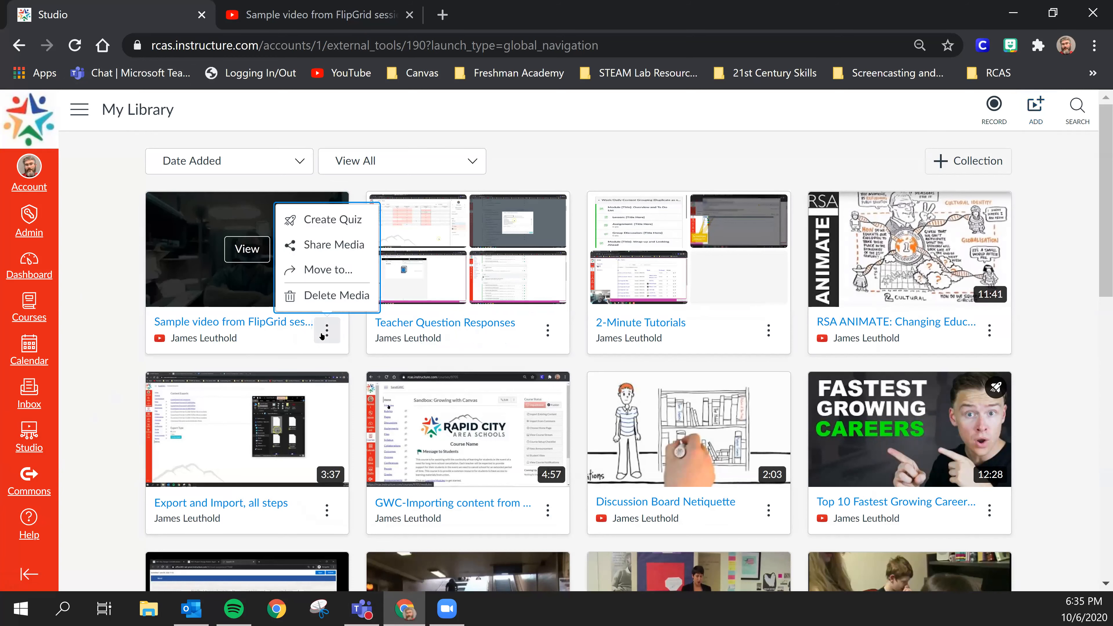
{"action": "left_click", "coordinate": [302, 226]}
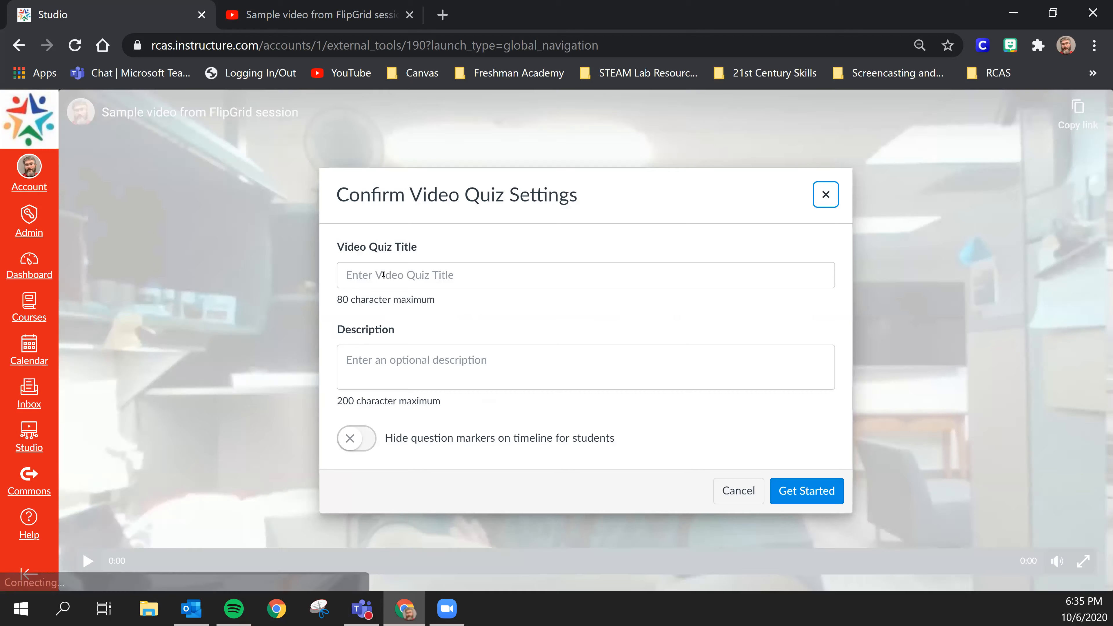
{"action": "left_click", "coordinate": [384, 274]}
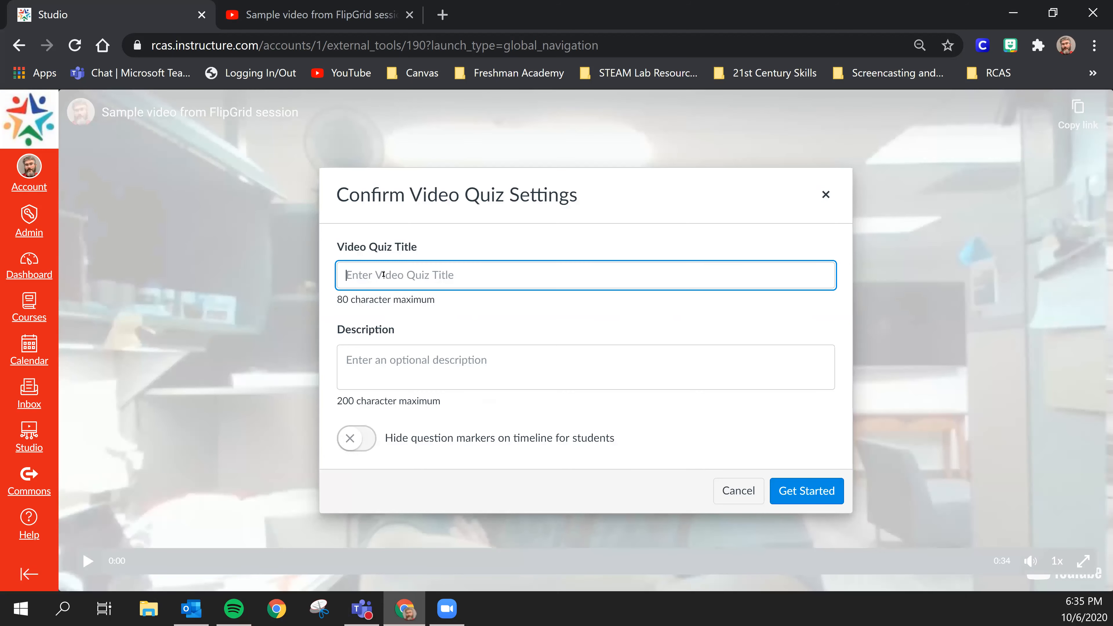
{"action": "type", "text": "FlipGrid S"}
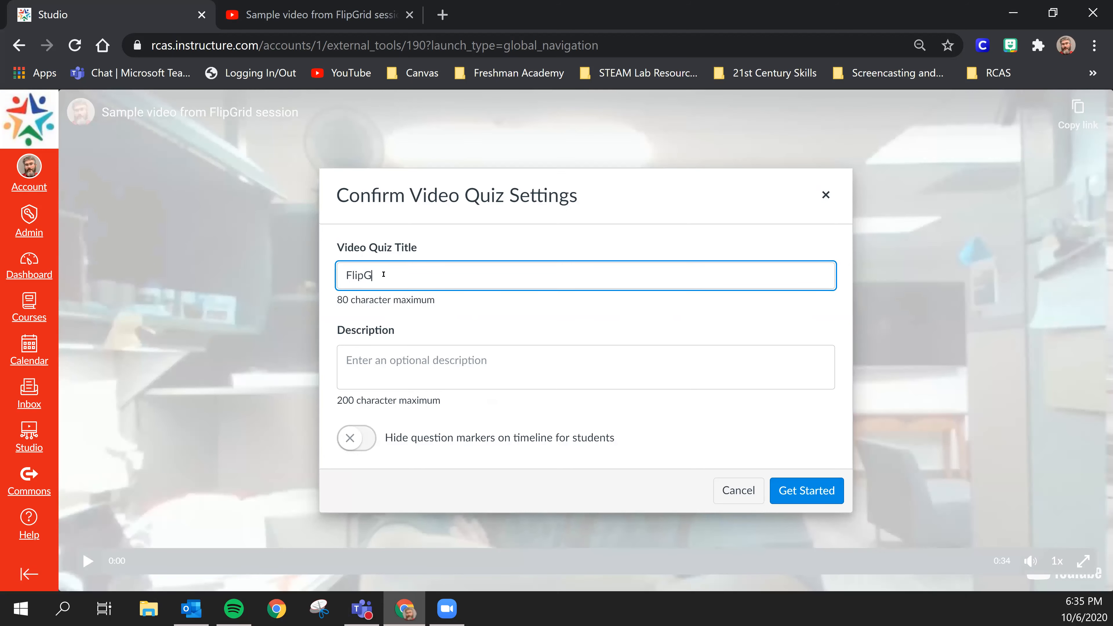
{"action": "type", "text": "ample"}
{"action": "left_click", "coordinate": [797, 495]}
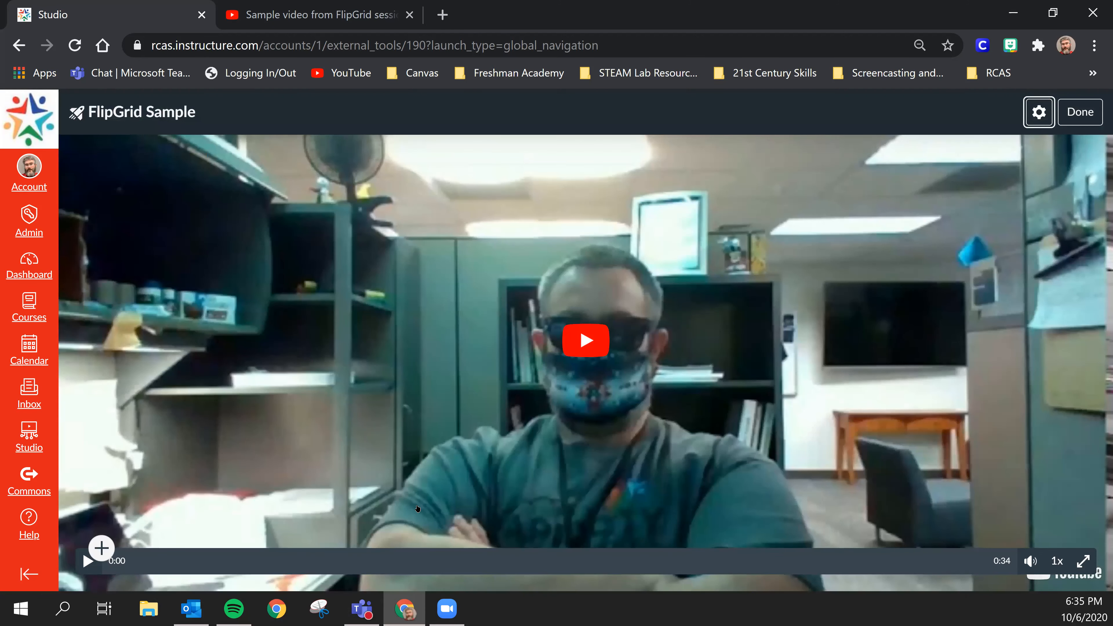
Play the quiz video, pause it at 0:05 and insert a True or False question there
{"action": "left_click", "coordinate": [87, 565]}
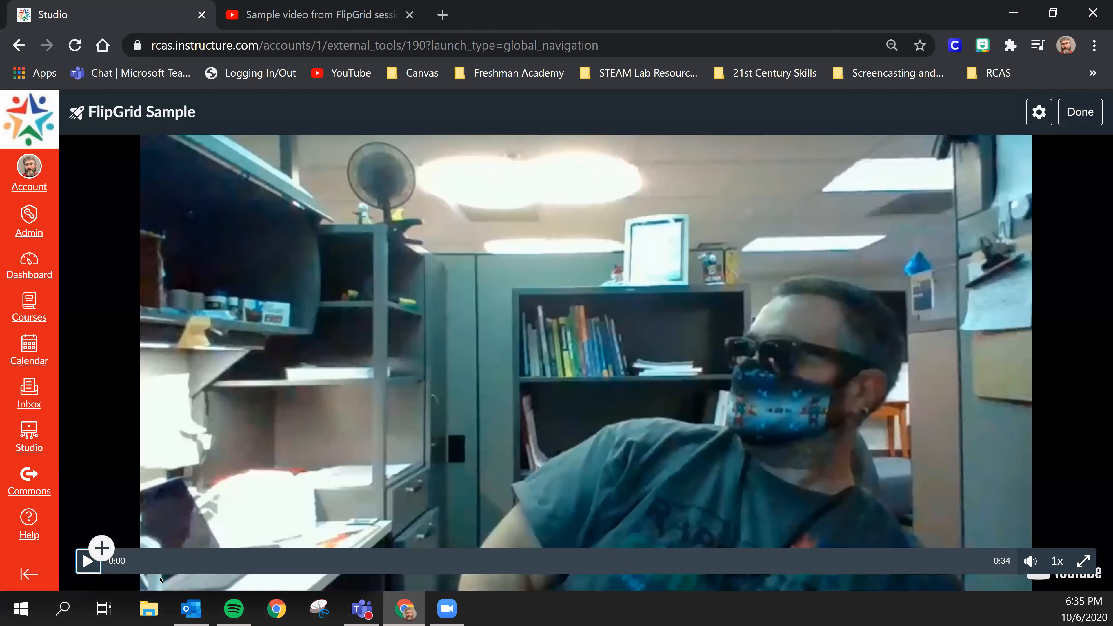
{"action": "left_click", "coordinate": [97, 567]}
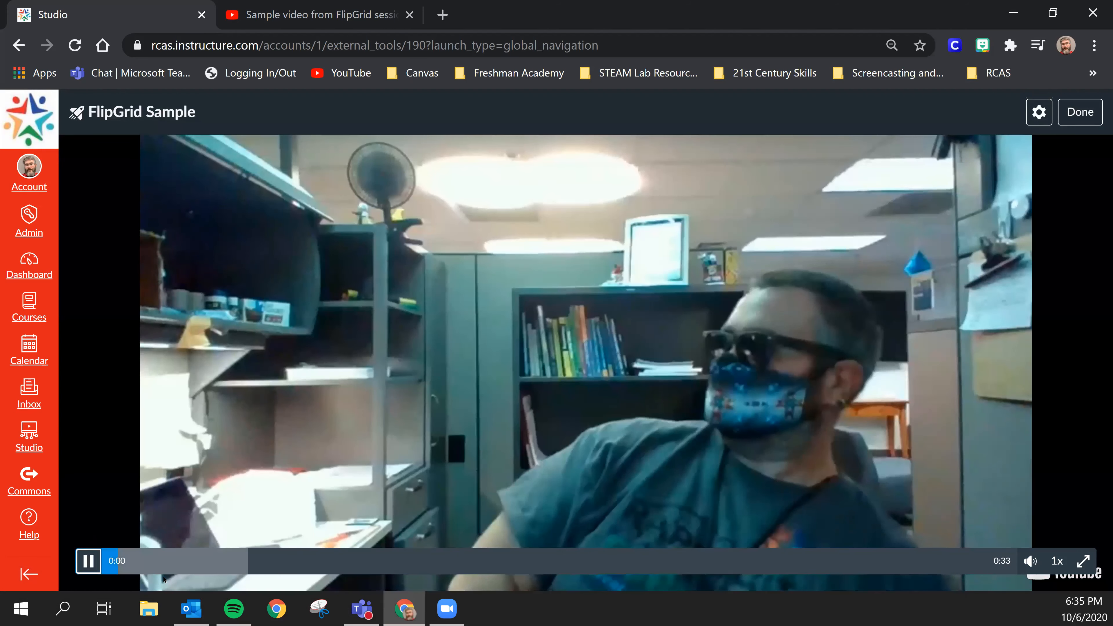
{"action": "left_click", "coordinate": [88, 564]}
{"action": "left_click", "coordinate": [88, 562]}
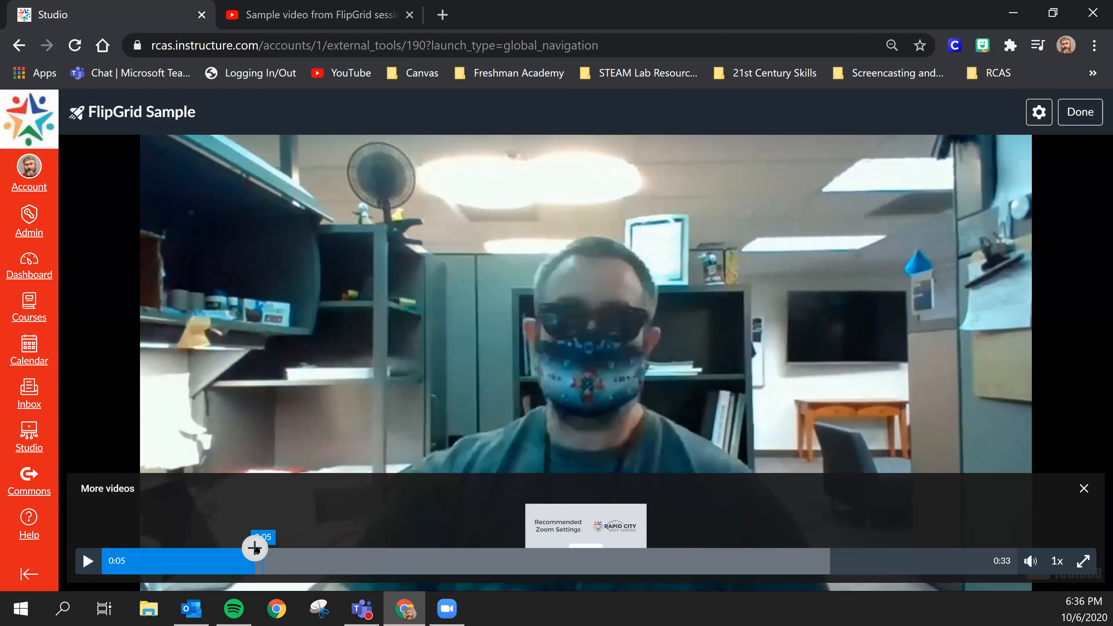
{"action": "left_click", "coordinate": [254, 548]}
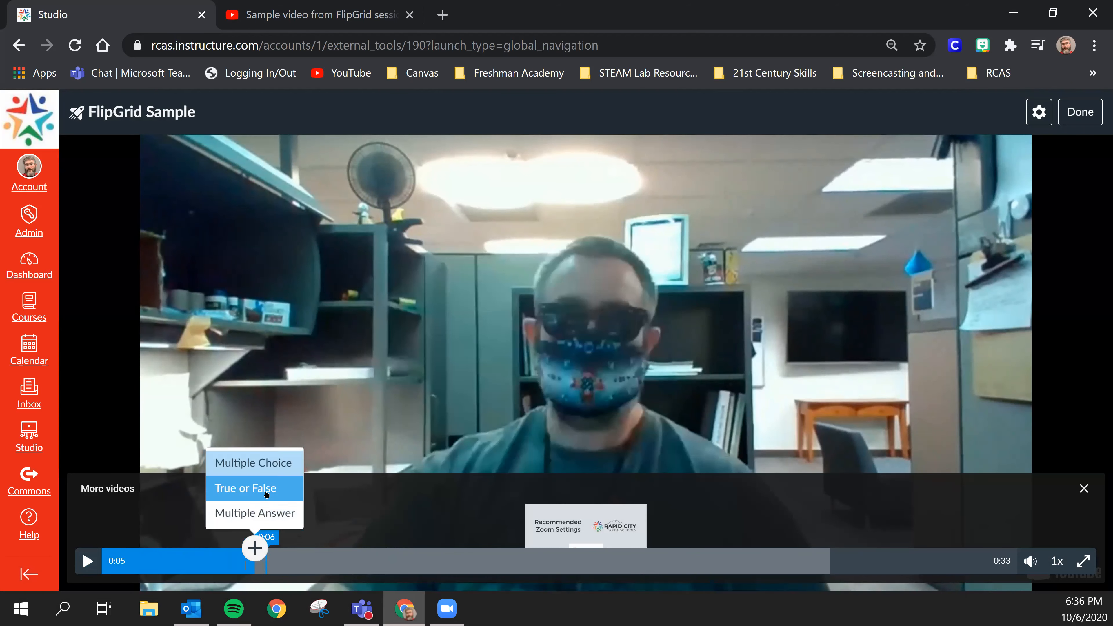
{"action": "left_click", "coordinate": [248, 486]}
Enter "This is awesome" as the question stem, expand the feedback options, save the question and finish the quiz
{"action": "left_click", "coordinate": [380, 286]}
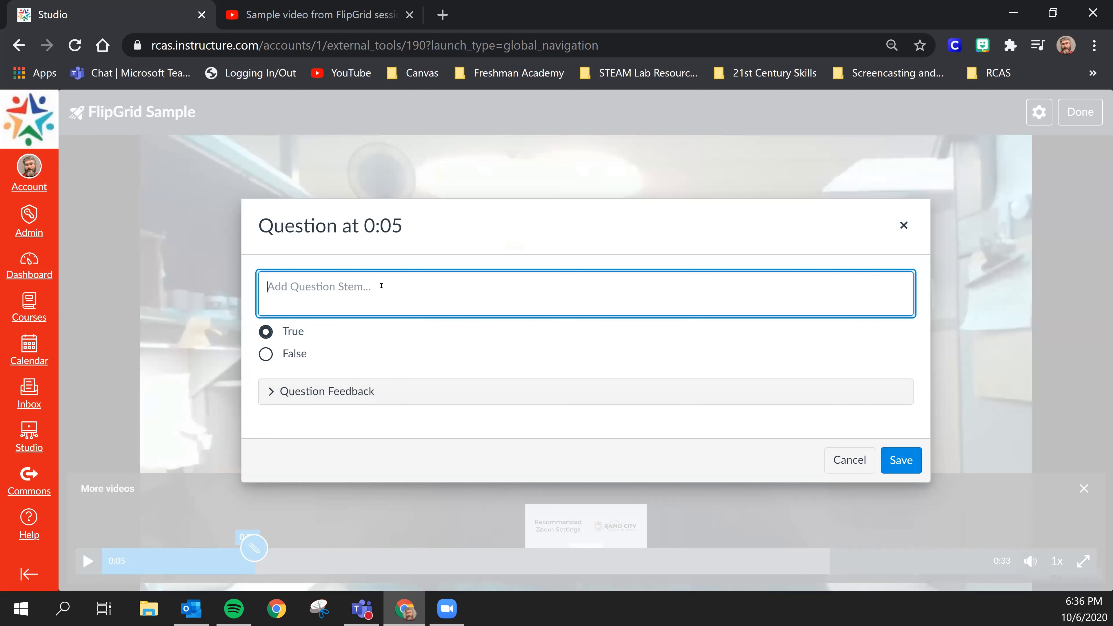
{"action": "type", "text": "THis is awesome"}
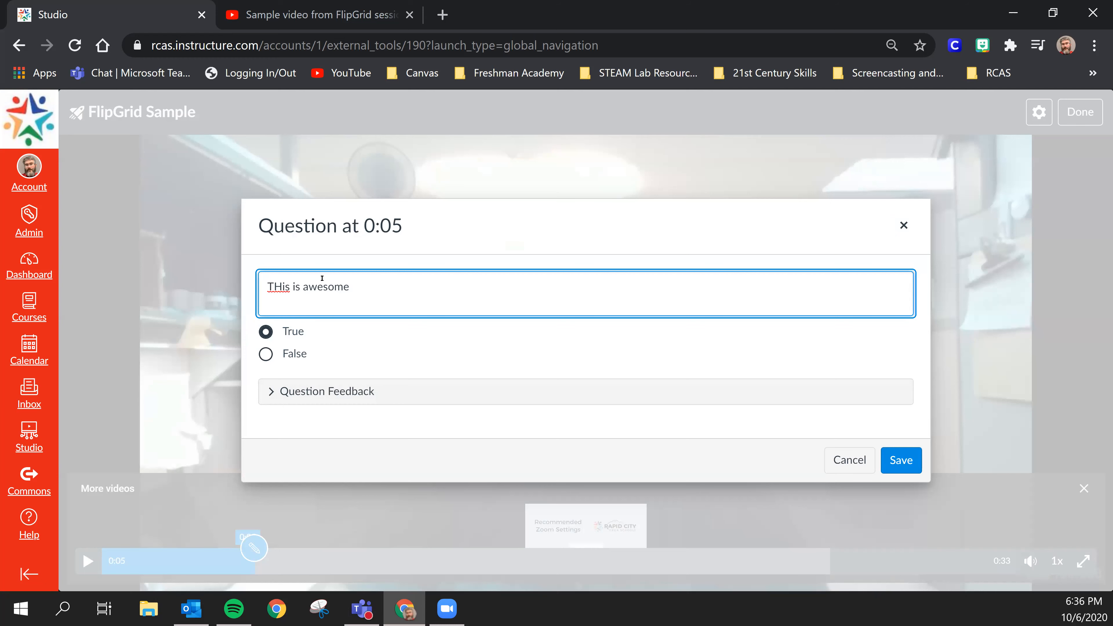
{"action": "key", "text": "BackSpace"}
{"action": "type", "text": "h"}
{"action": "left_click", "coordinate": [837, 401]}
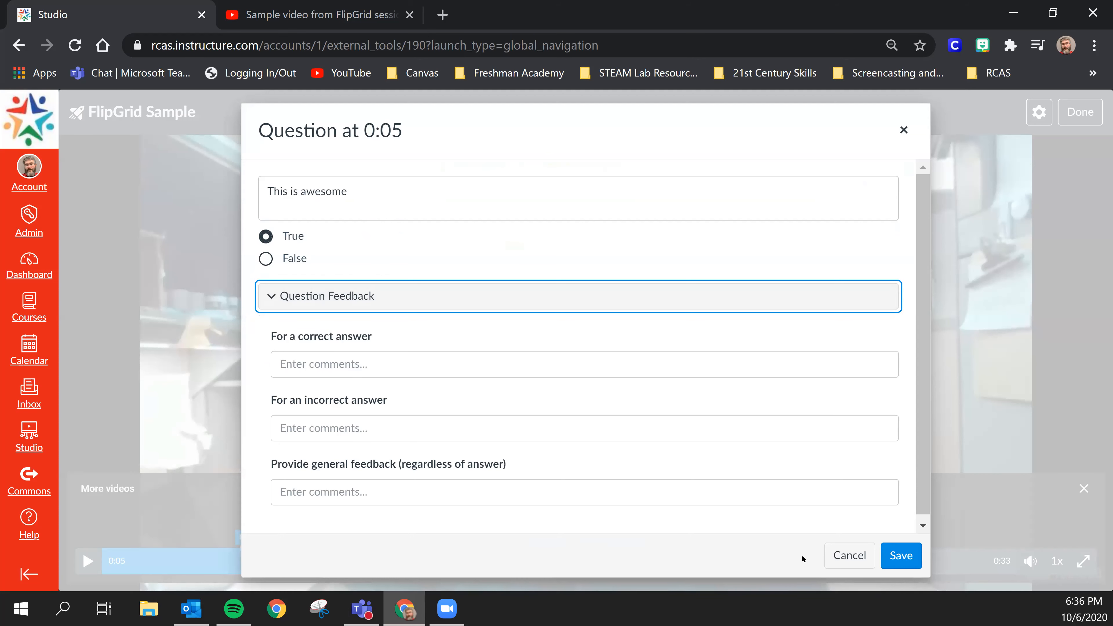
{"action": "left_click", "coordinate": [901, 555]}
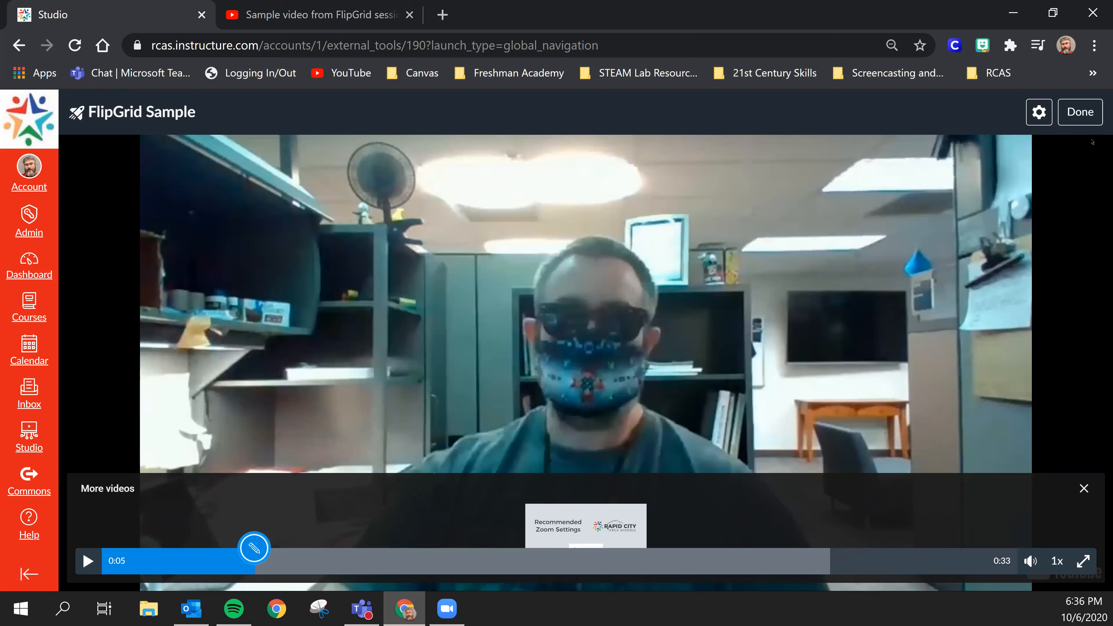
{"action": "left_click", "coordinate": [1061, 115]}
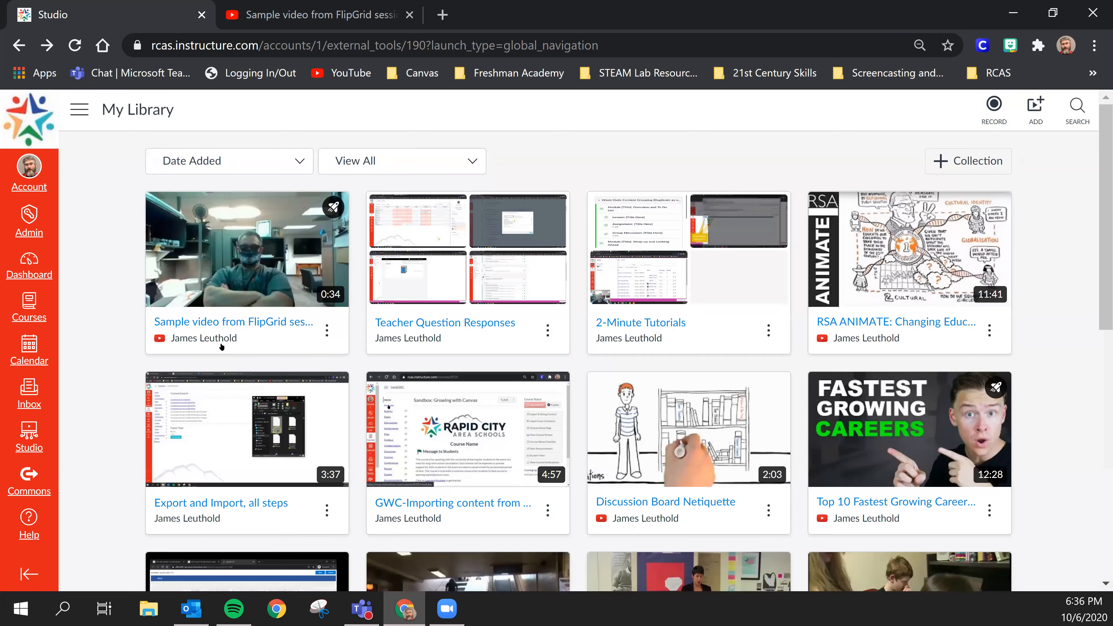
{"action": "mouse_move", "coordinate": [224, 229]}
Open the Ch. 1 Resources page from the Chapter 1 module of the Sandbox2 course for editing
{"action": "left_click", "coordinate": [38, 276]}
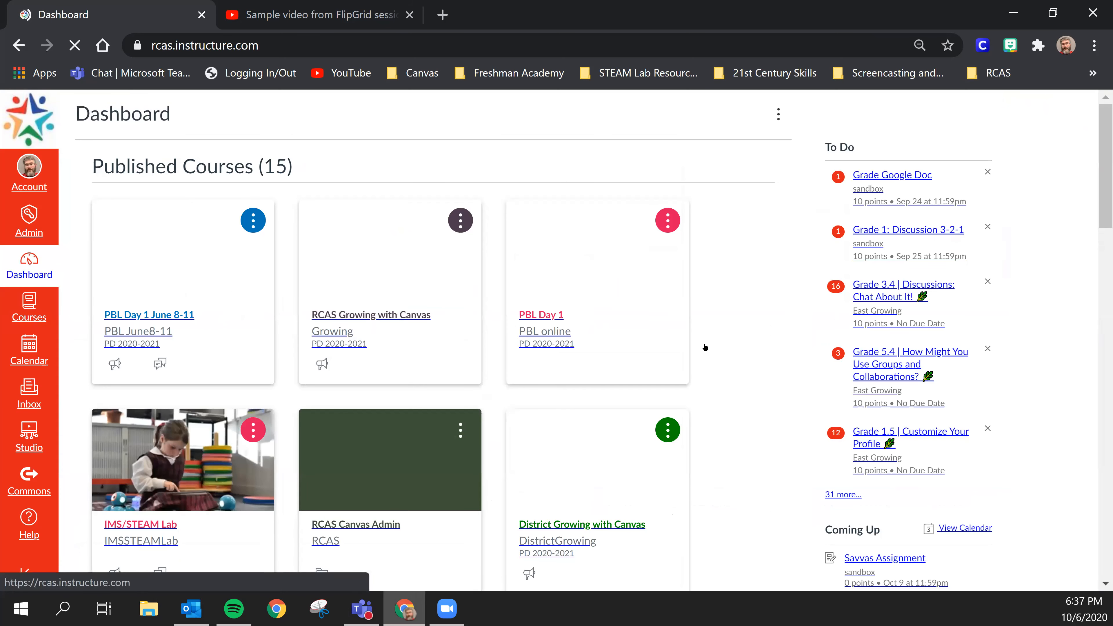
{"action": "scroll", "coordinate": [604, 355], "scroll_direction": "down", "scroll_amount": 10}
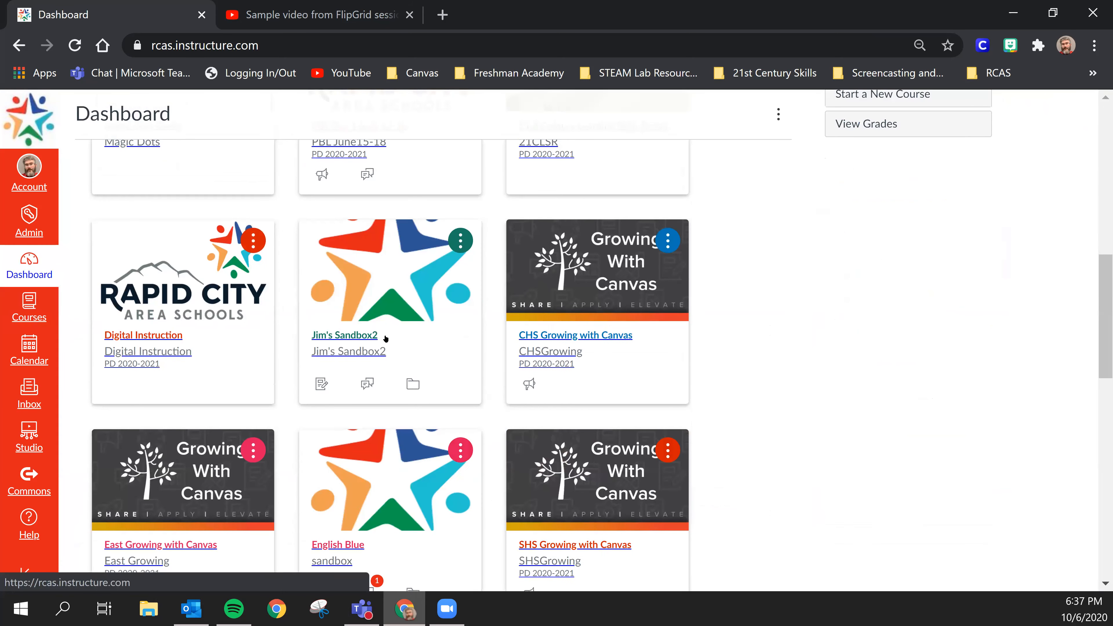
{"action": "left_click", "coordinate": [377, 346]}
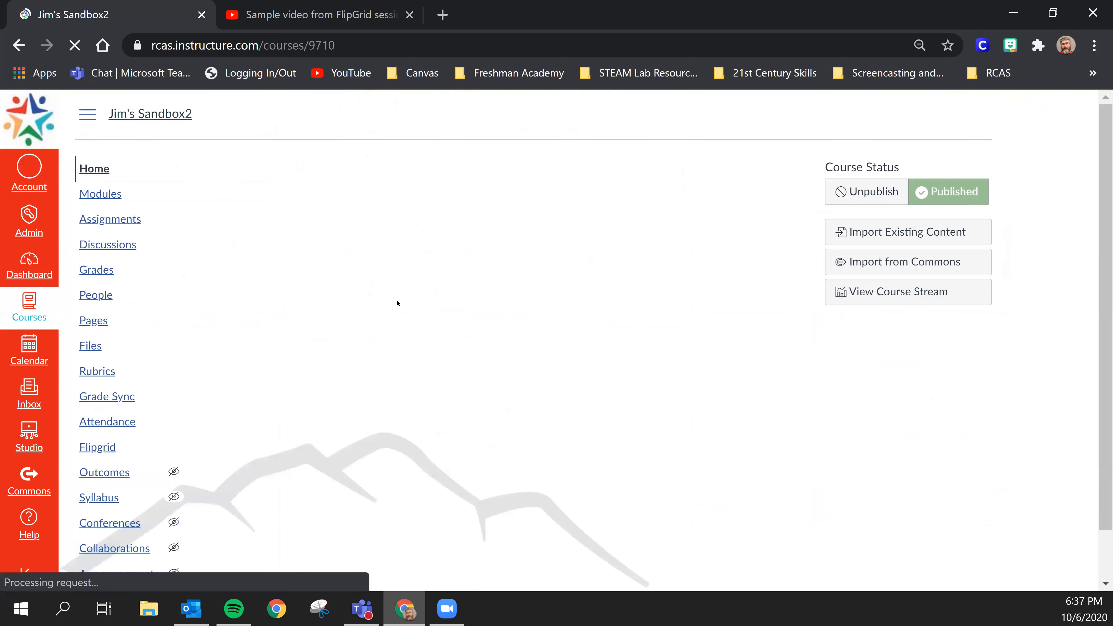
{"action": "left_click", "coordinate": [90, 198]}
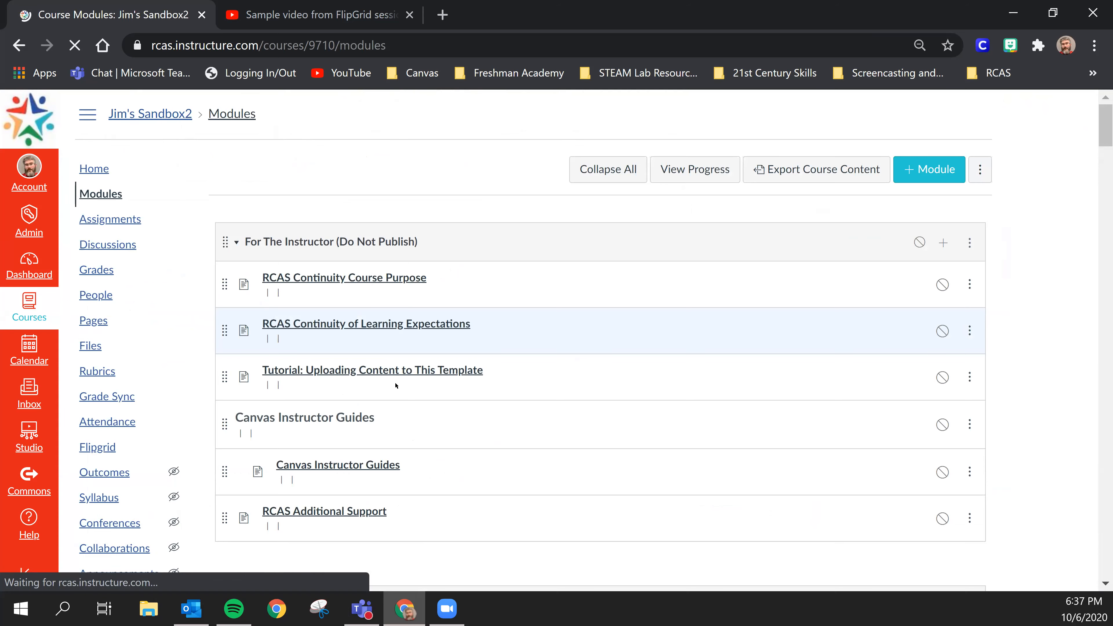
{"action": "scroll", "coordinate": [396, 386], "scroll_direction": "down", "scroll_amount": 15}
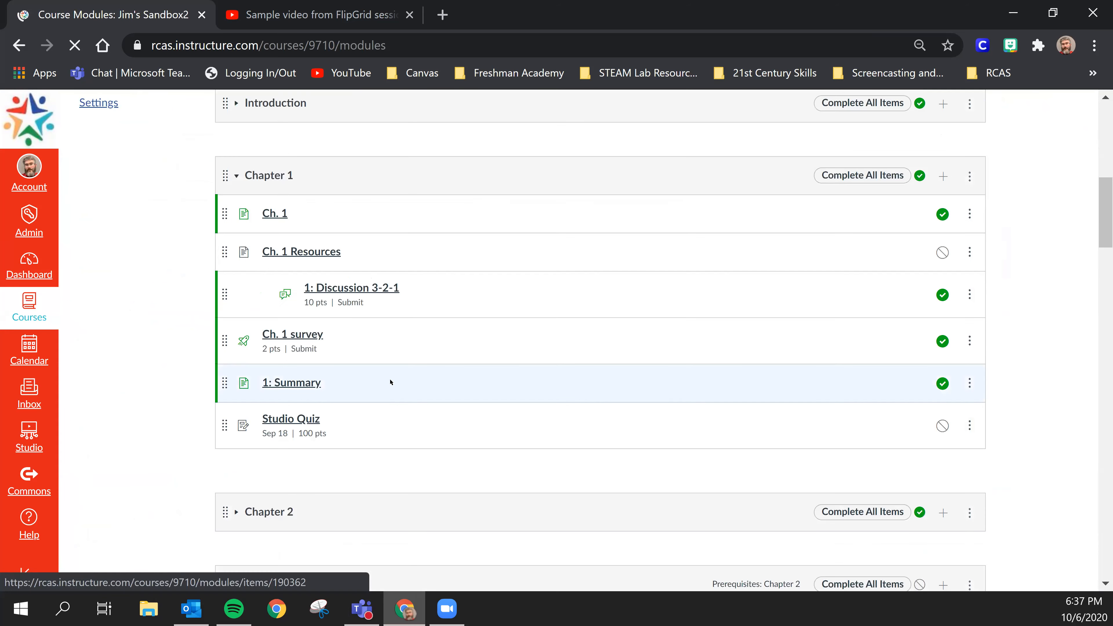
{"action": "left_click", "coordinate": [321, 252]}
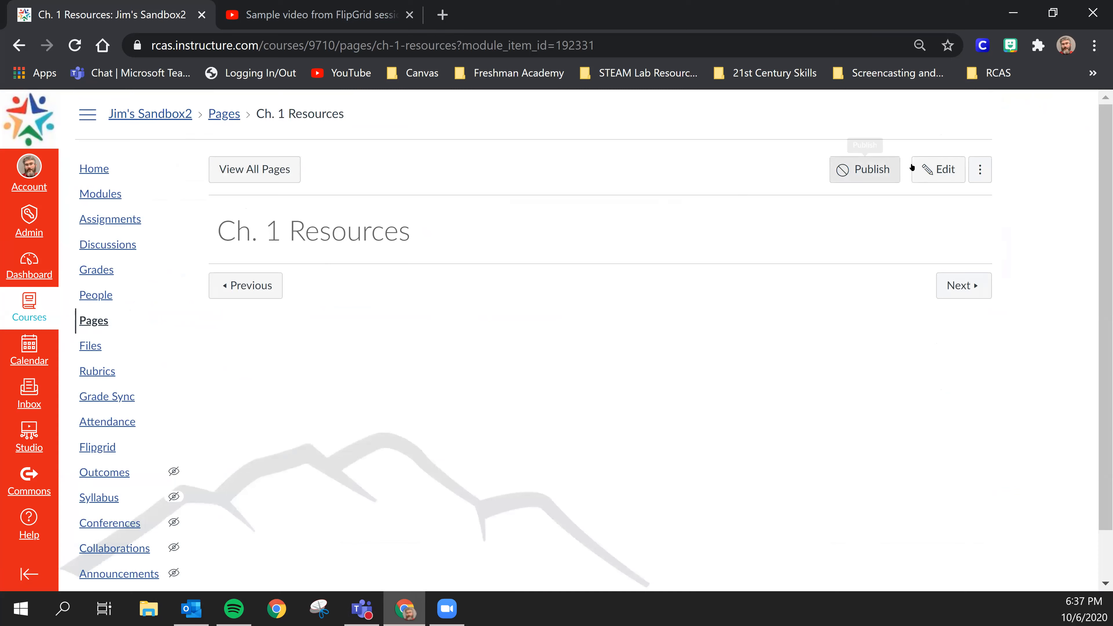
{"action": "left_click", "coordinate": [927, 166]}
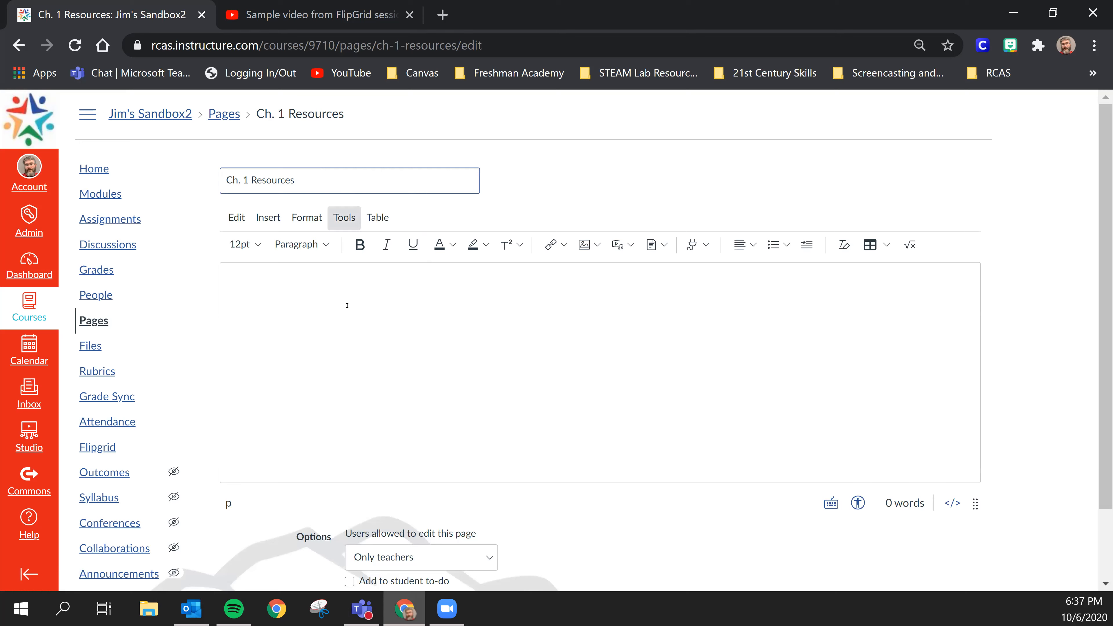
Embed the FlipGrid session video in the page body through Arc as the "FlipGrid Sample" video quiz
{"action": "left_click", "coordinate": [395, 362]}
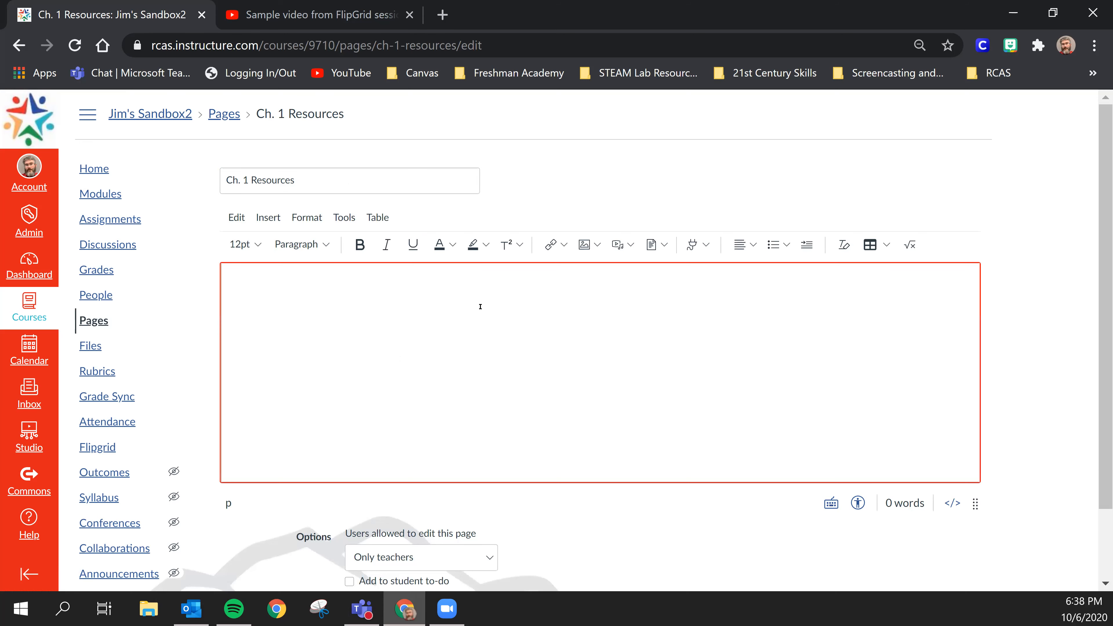
{"action": "left_click", "coordinate": [707, 246]}
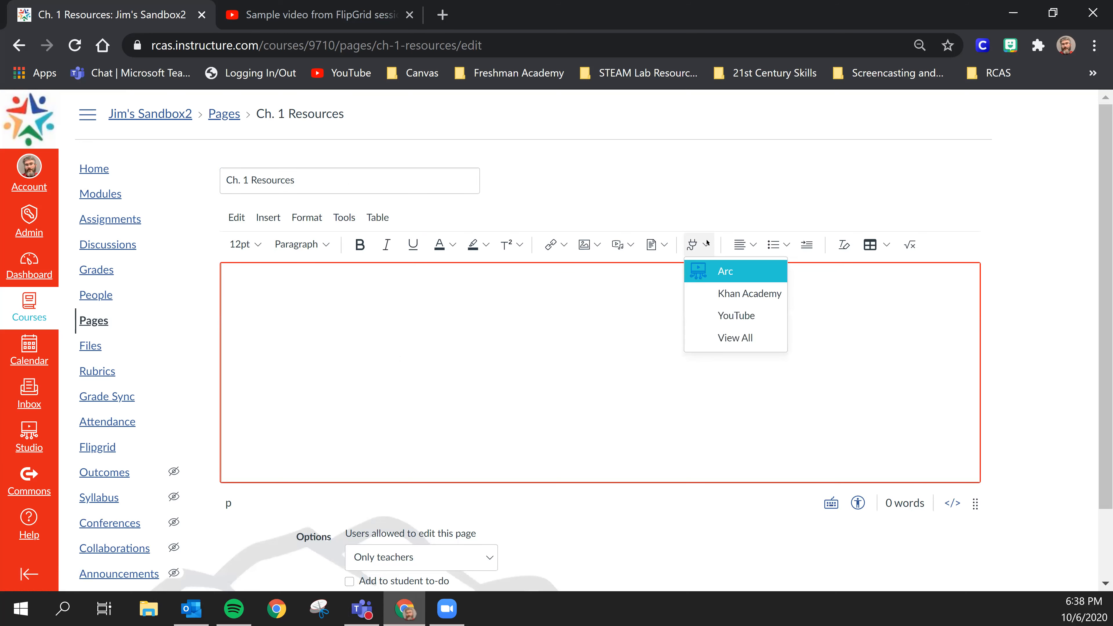
{"action": "left_click", "coordinate": [735, 277]}
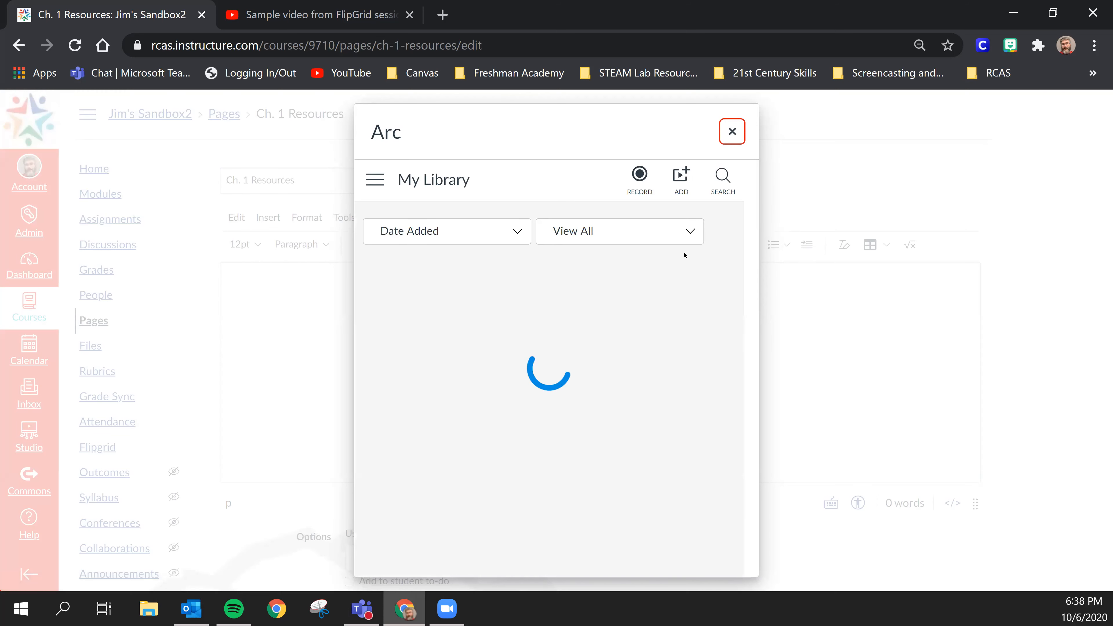
{"action": "left_click", "coordinate": [453, 329]}
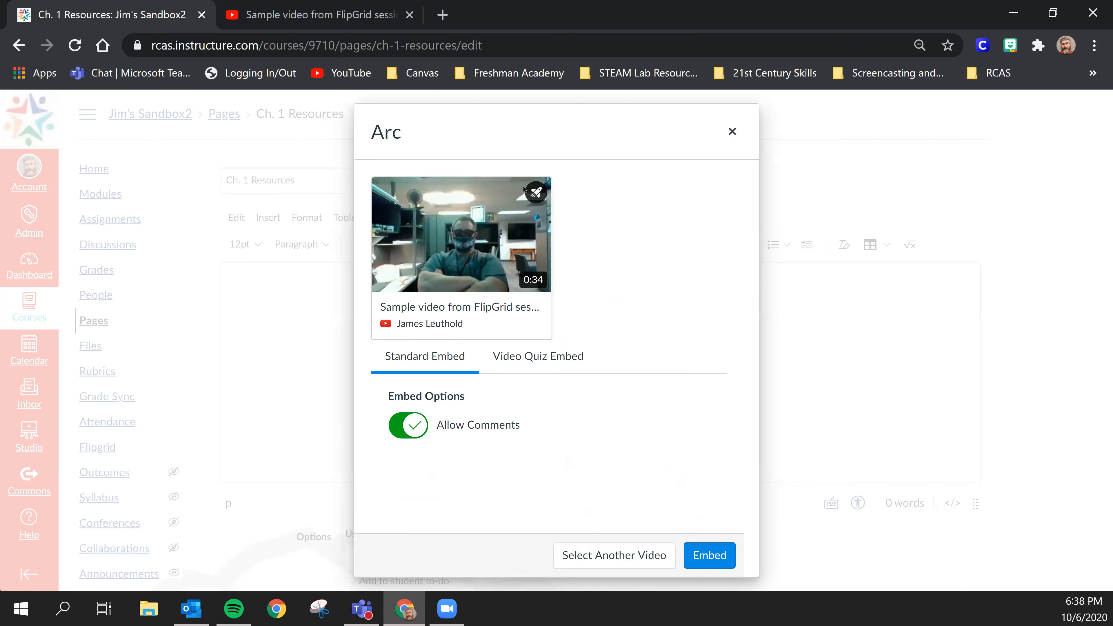
{"action": "left_click", "coordinate": [541, 365]}
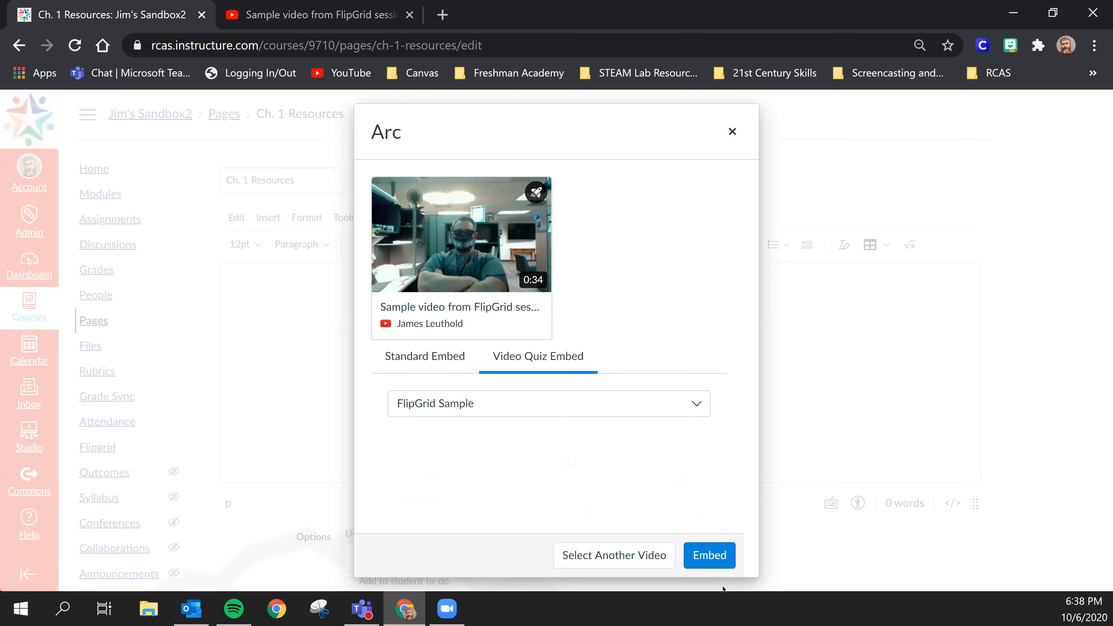
{"action": "left_click", "coordinate": [699, 559]}
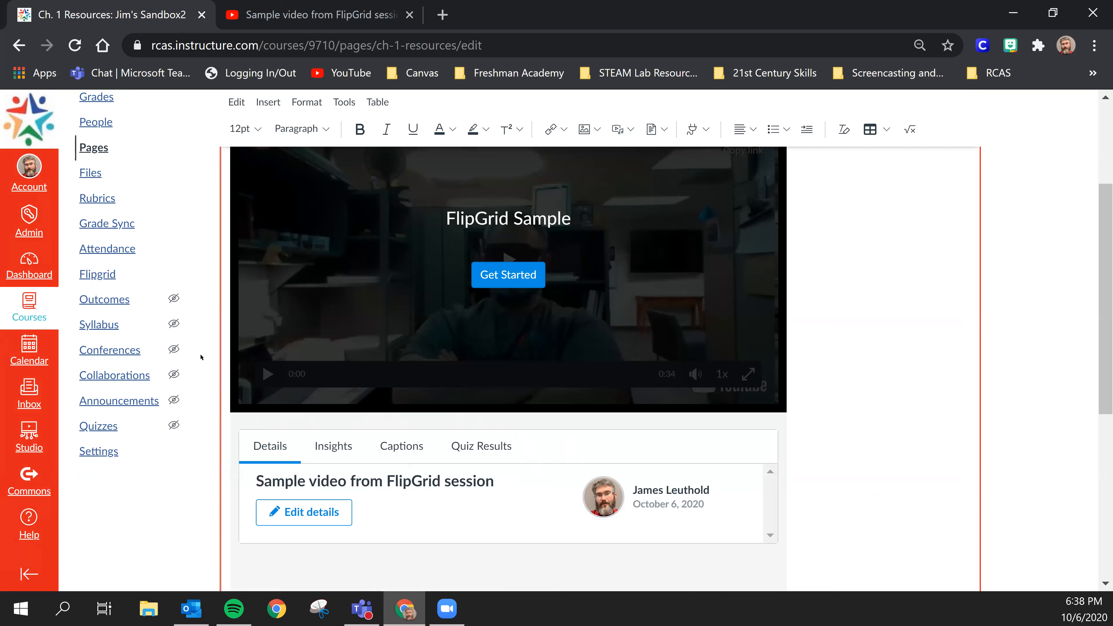
{"action": "scroll", "coordinate": [201, 358], "scroll_direction": "up", "scroll_amount": 3}
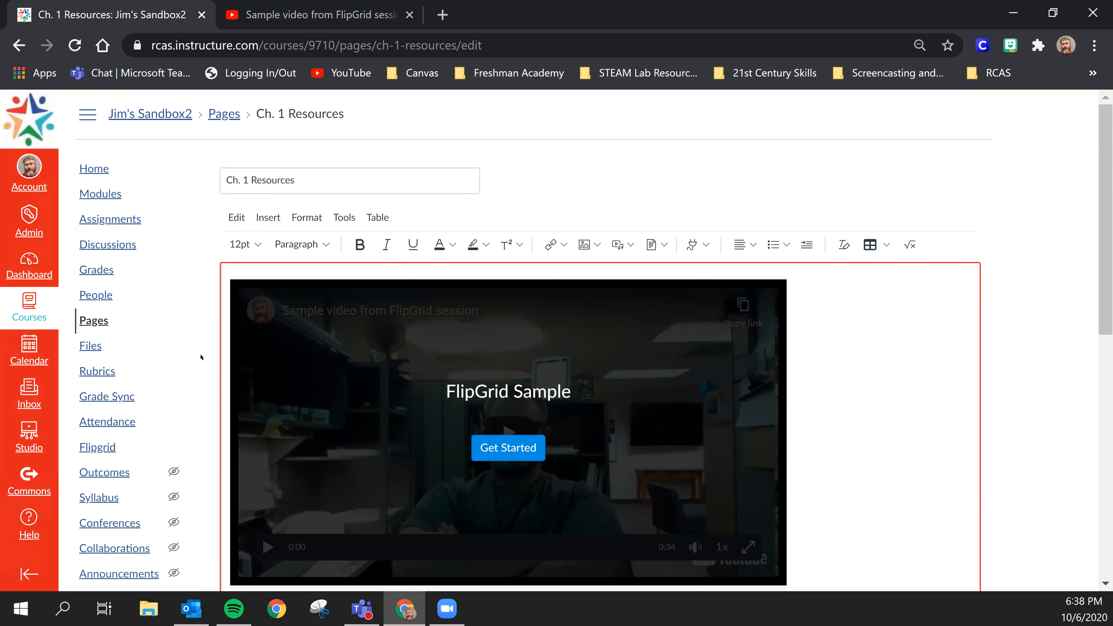
Stay on the Ch. 1 Resources page, save it and review the embedded FlipGrid Sample quiz
{"action": "left_click", "coordinate": [130, 218]}
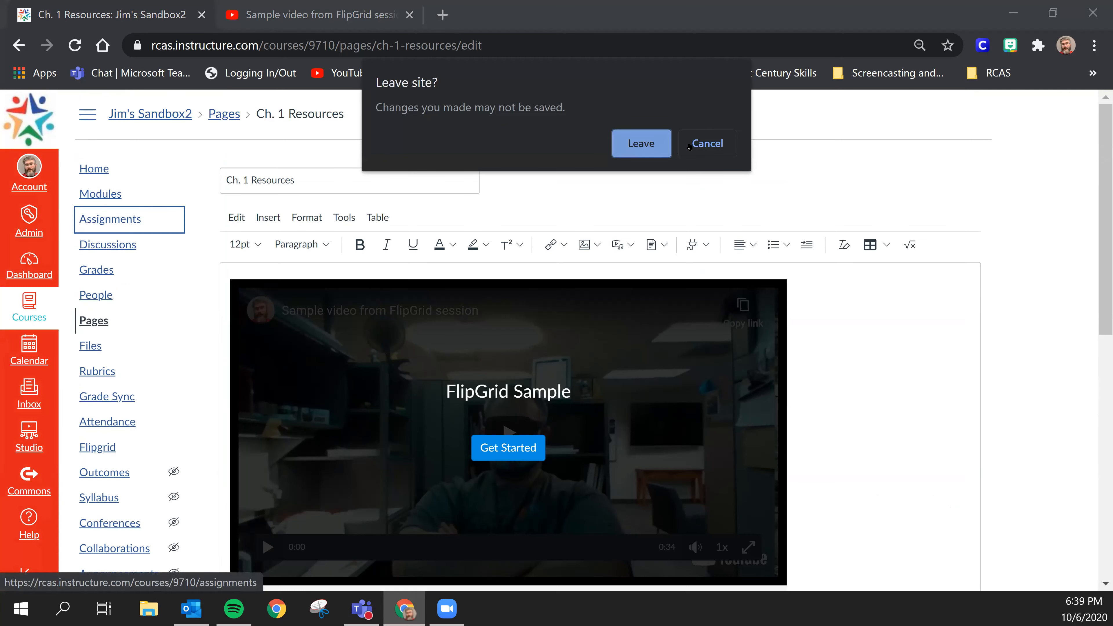
{"action": "left_click", "coordinate": [689, 147]}
{"action": "scroll", "coordinate": [910, 260], "scroll_direction": "down", "scroll_amount": 8}
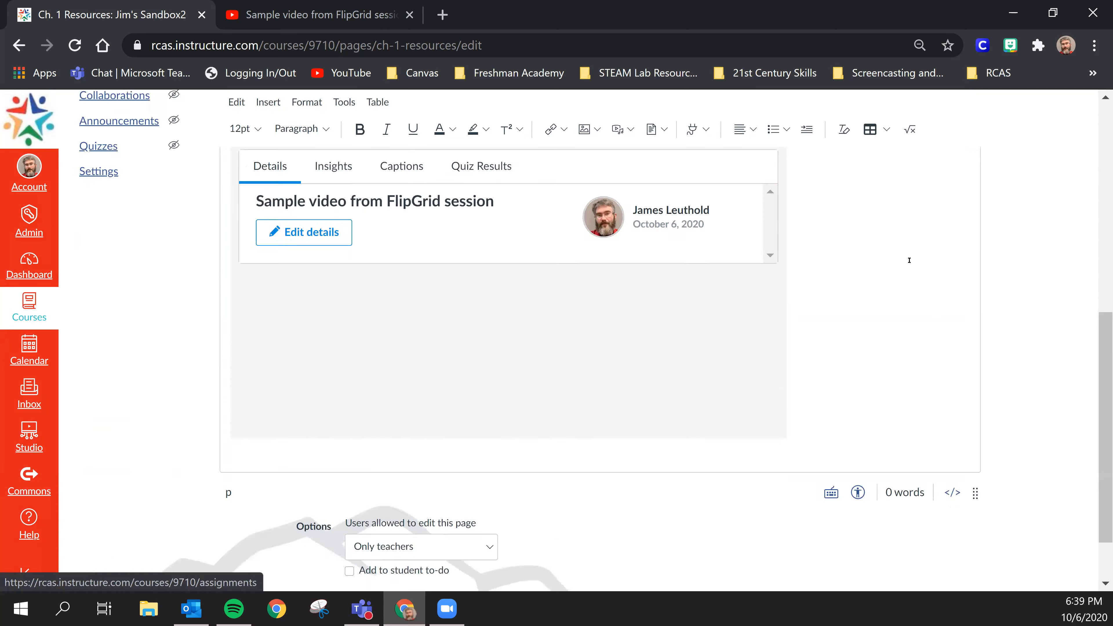
{"action": "scroll", "coordinate": [909, 260], "scroll_direction": "down", "scroll_amount": 2}
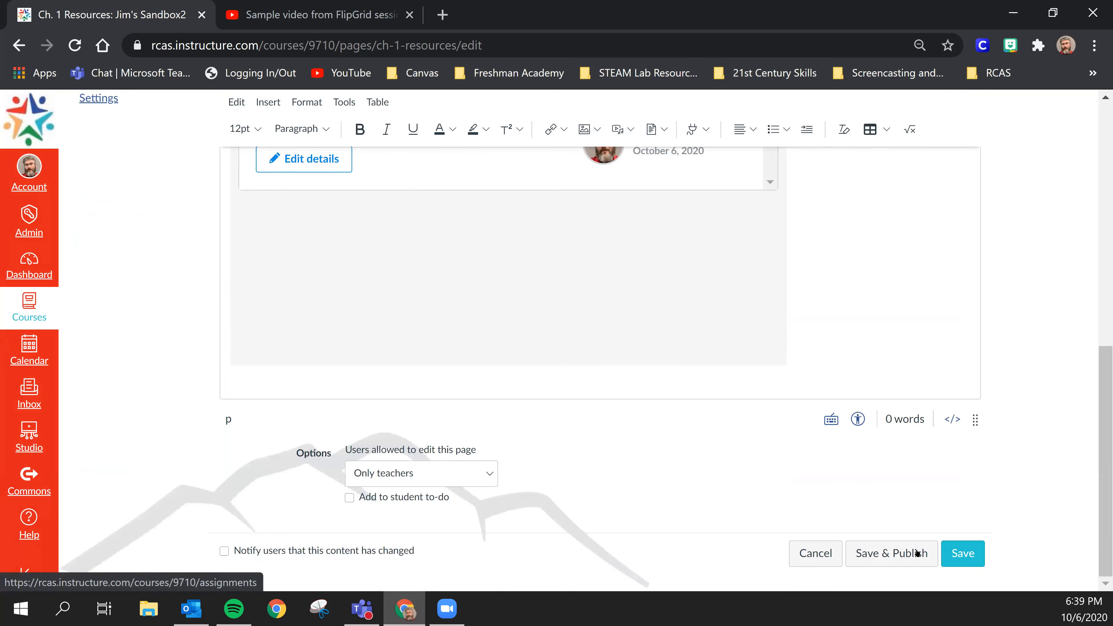
{"action": "left_click", "coordinate": [962, 555]}
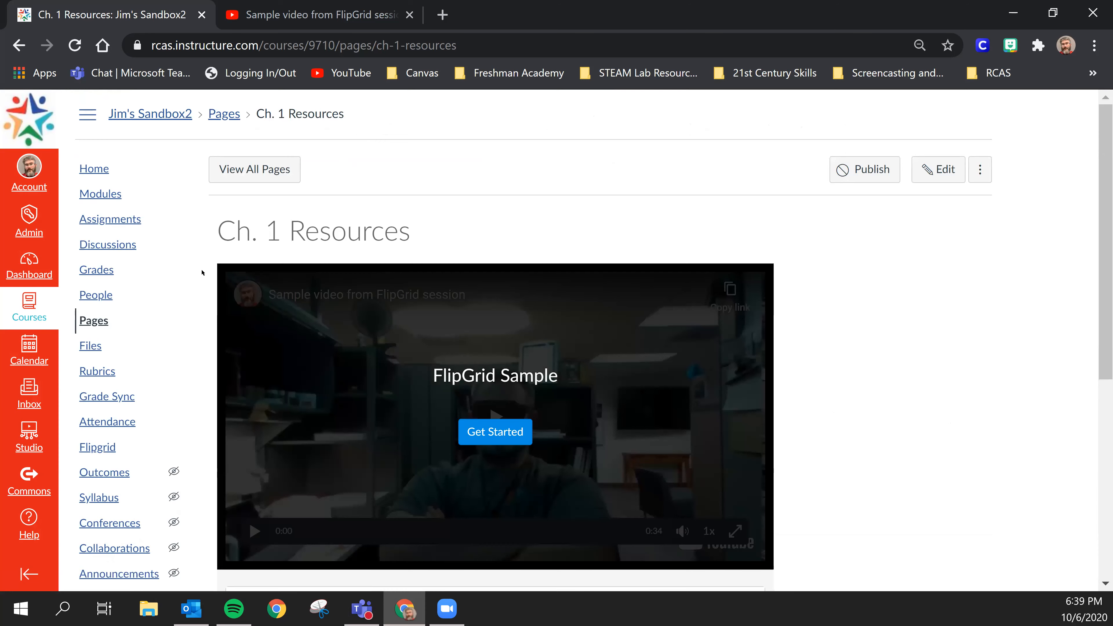
{"action": "scroll", "coordinate": [202, 272], "scroll_direction": "down", "scroll_amount": 6}
{"action": "scroll", "coordinate": [203, 278], "scroll_direction": "up", "scroll_amount": 3}
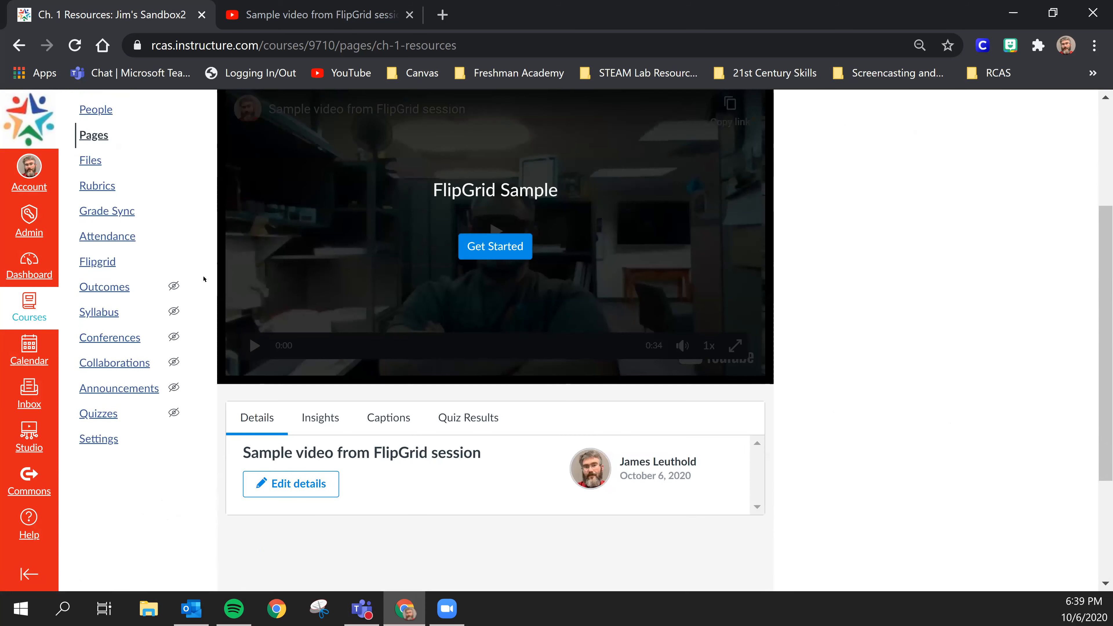
{"action": "scroll", "coordinate": [204, 279], "scroll_direction": "up", "scroll_amount": 2}
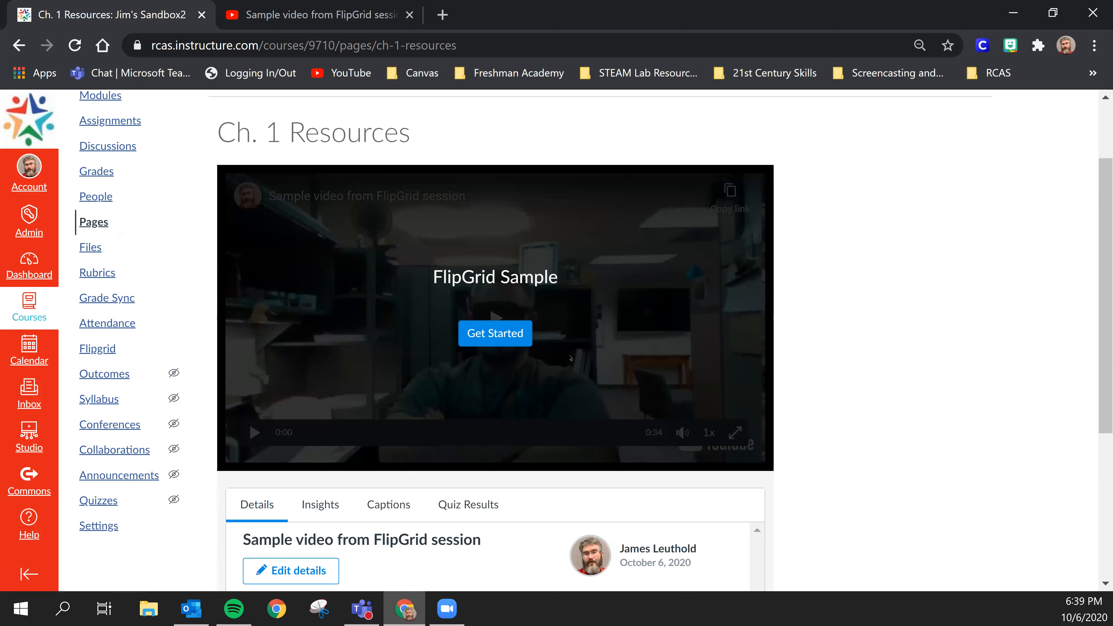
Start a new assignment in the Sandbox2 course and go to its submission type settings
{"action": "left_click", "coordinate": [88, 125]}
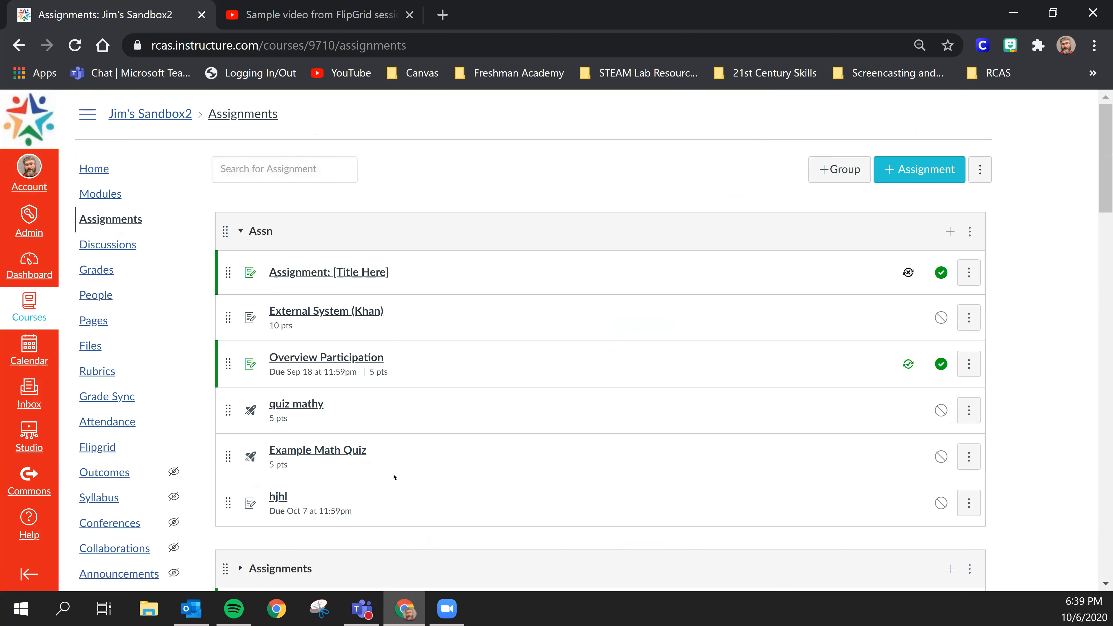
{"action": "left_click", "coordinate": [925, 171]}
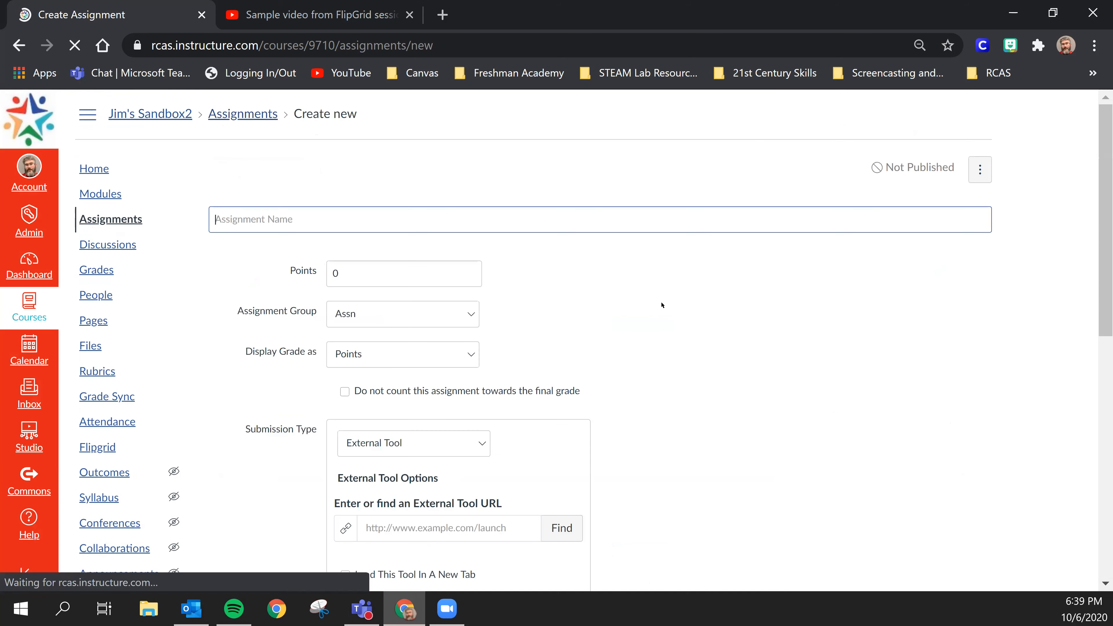
{"action": "scroll", "coordinate": [375, 269], "scroll_direction": "down", "scroll_amount": 3}
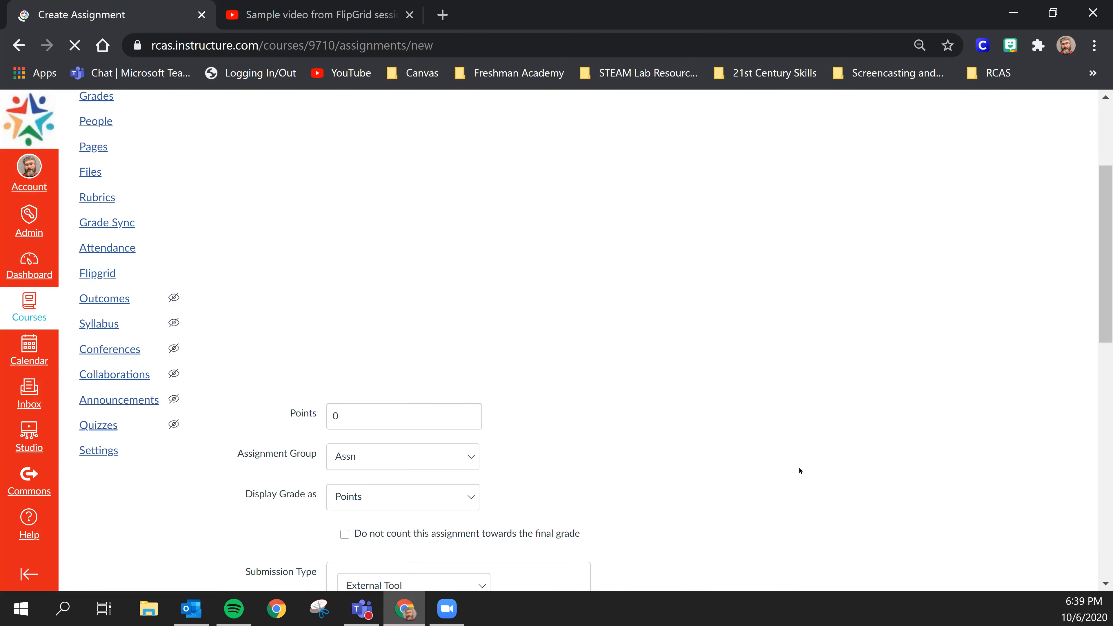
{"action": "scroll", "coordinate": [477, 396], "scroll_direction": "down", "scroll_amount": 6}
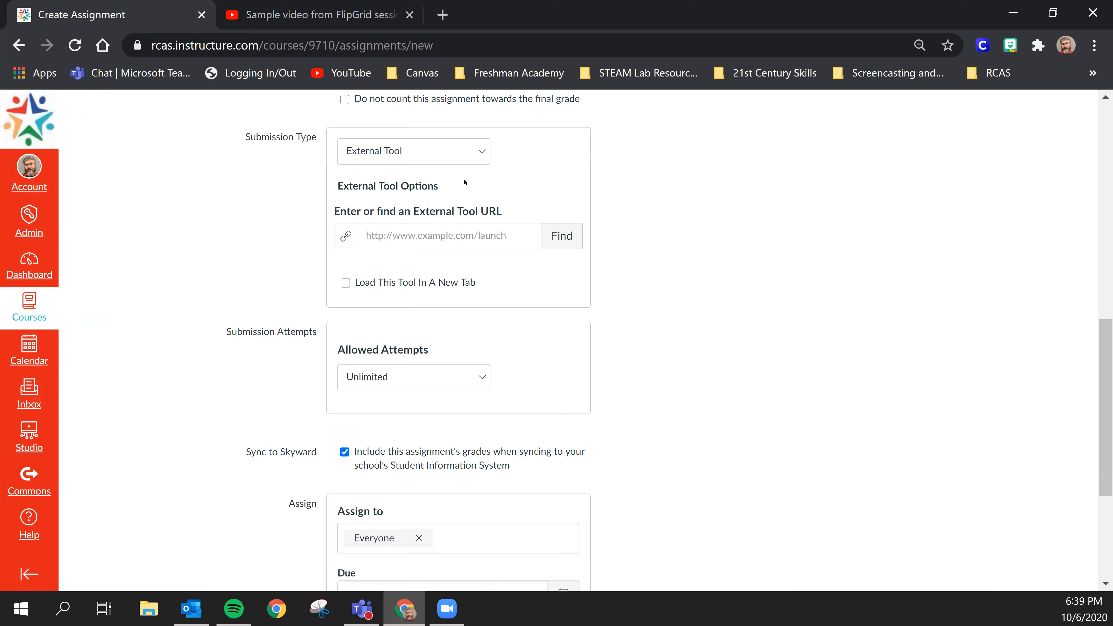
Link the FlipGrid session video as the assignment's external tool through Arc, using the "FlipGrid Sample" video quiz embed
{"action": "left_click", "coordinate": [546, 245]}
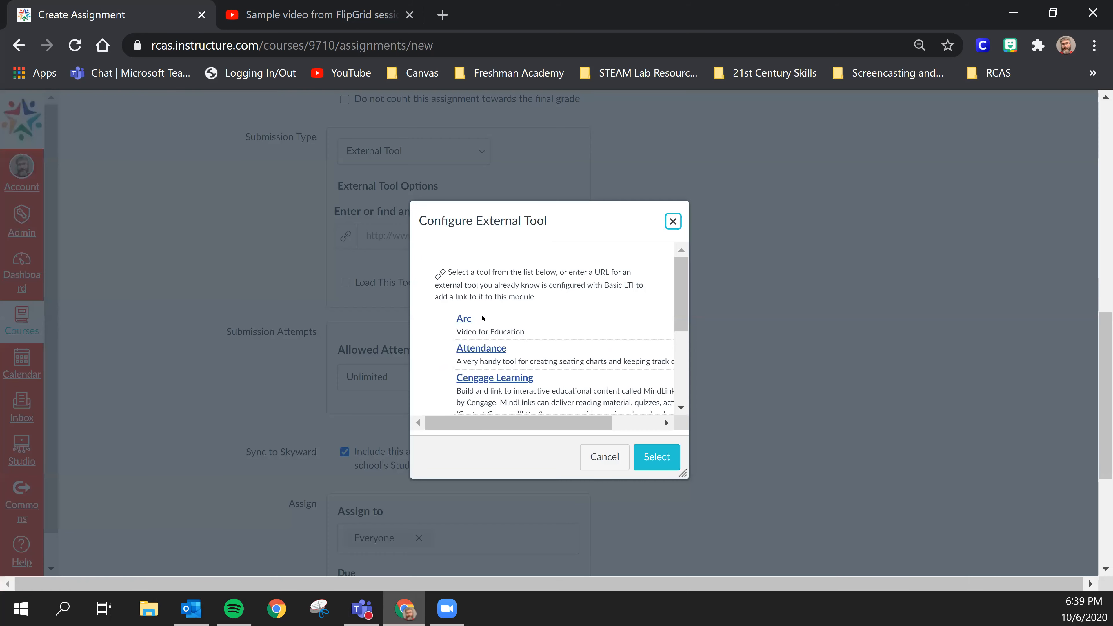
{"action": "left_click", "coordinate": [482, 318]}
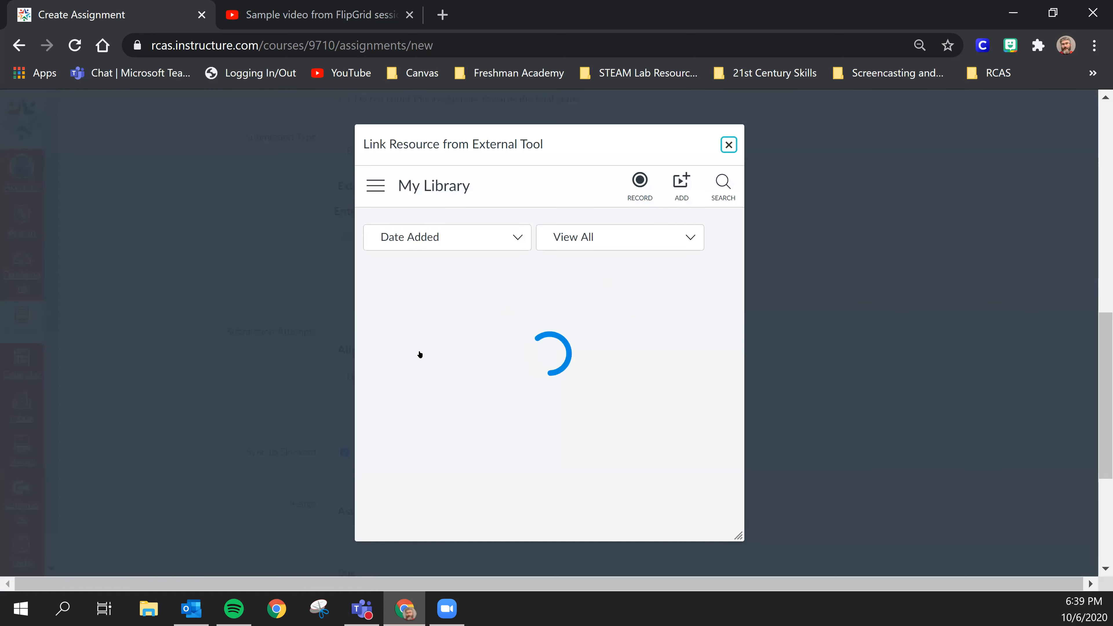
{"action": "left_click", "coordinate": [436, 331]}
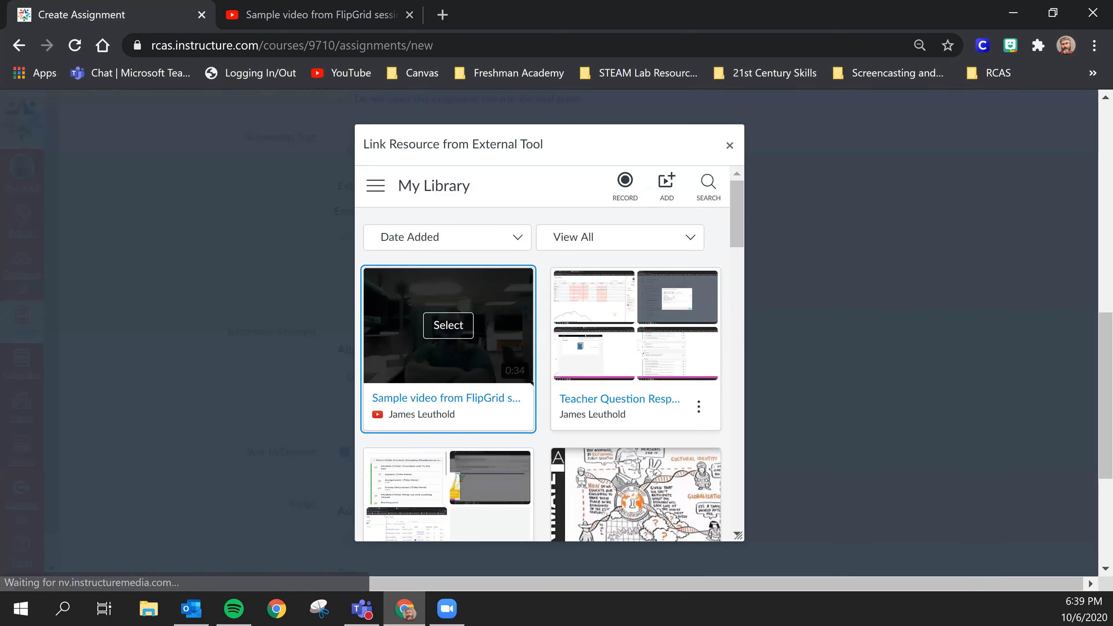
{"action": "left_click", "coordinate": [547, 371]}
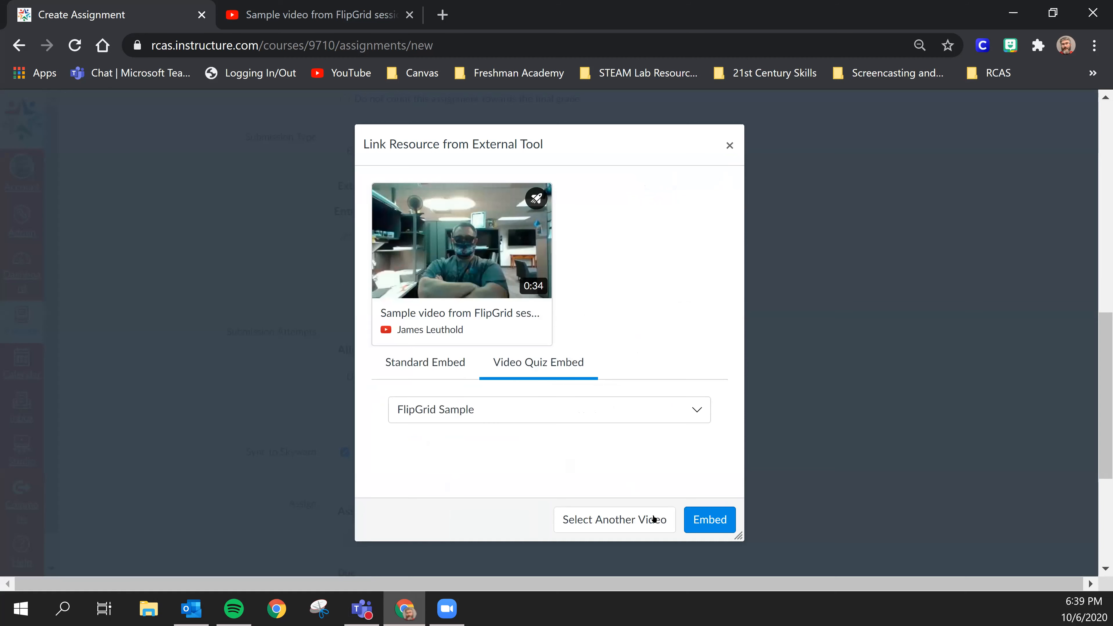
{"action": "left_click", "coordinate": [699, 522]}
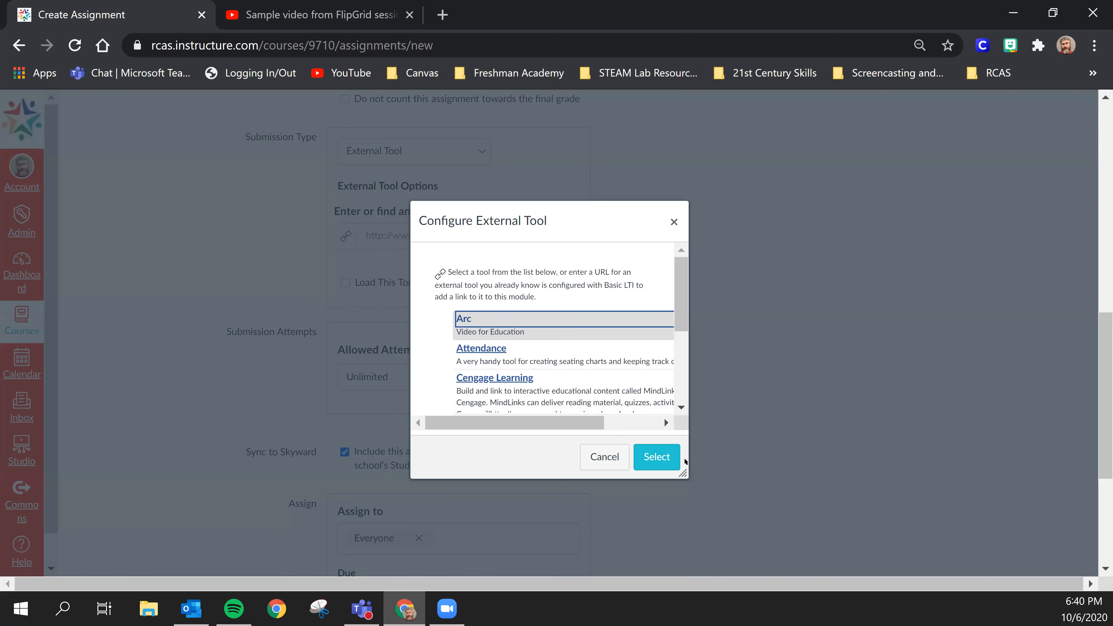
{"action": "left_click", "coordinate": [674, 464]}
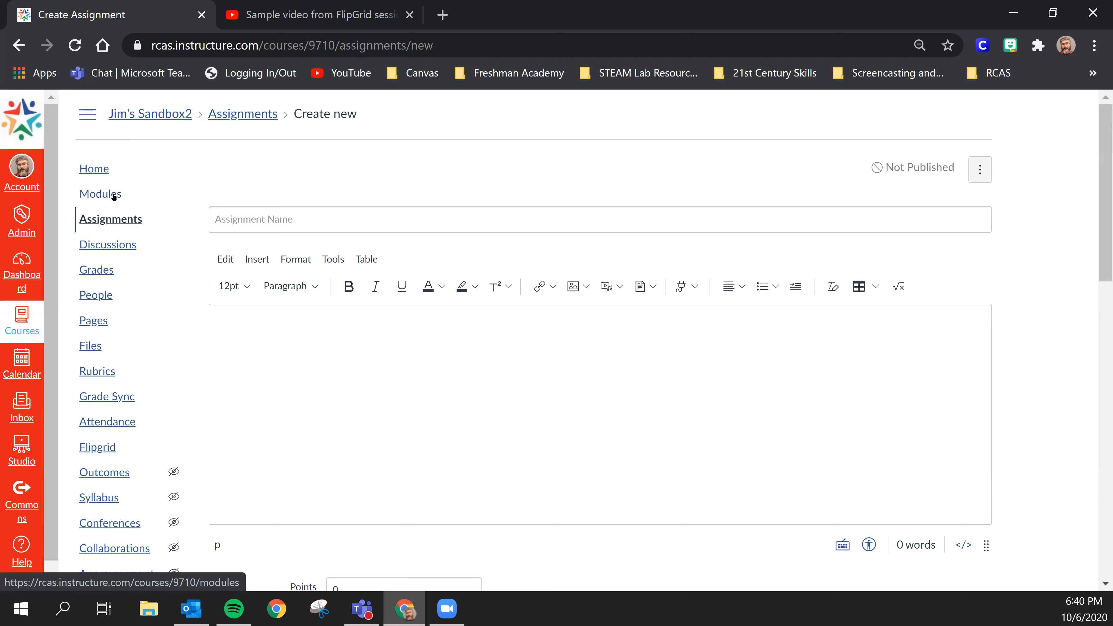
Switch to the FlipGrid session video on YouTube and select its full web address
{"action": "left_click", "coordinate": [316, 15]}
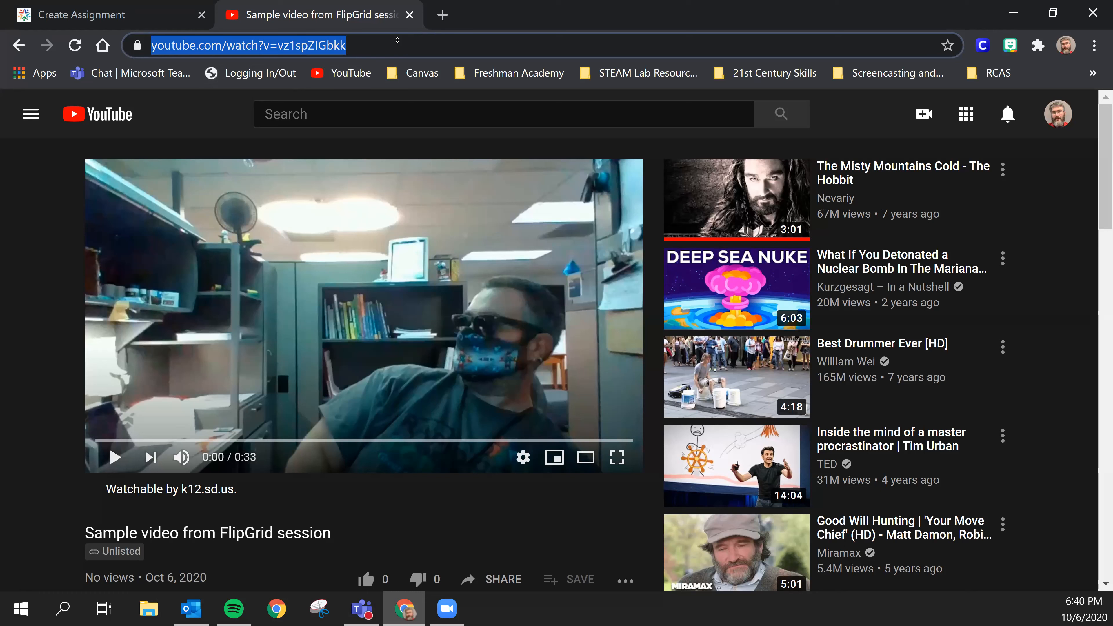
{"action": "left_click", "coordinate": [399, 40]}
{"action": "left_click_drag", "start_coordinate": [415, 45], "coordinate": [109, 72]}
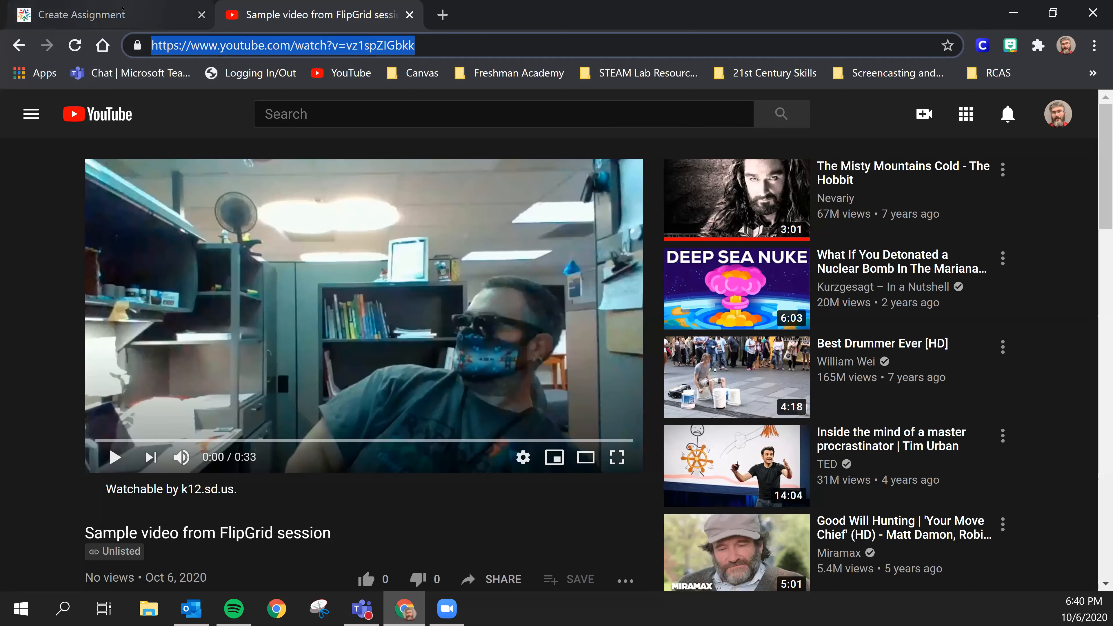
Return to the Sandbox2 course in Canvas and open the Ch. 8 Resources page from the Chapter 8 module for editing
{"action": "left_click", "coordinate": [80, 10]}
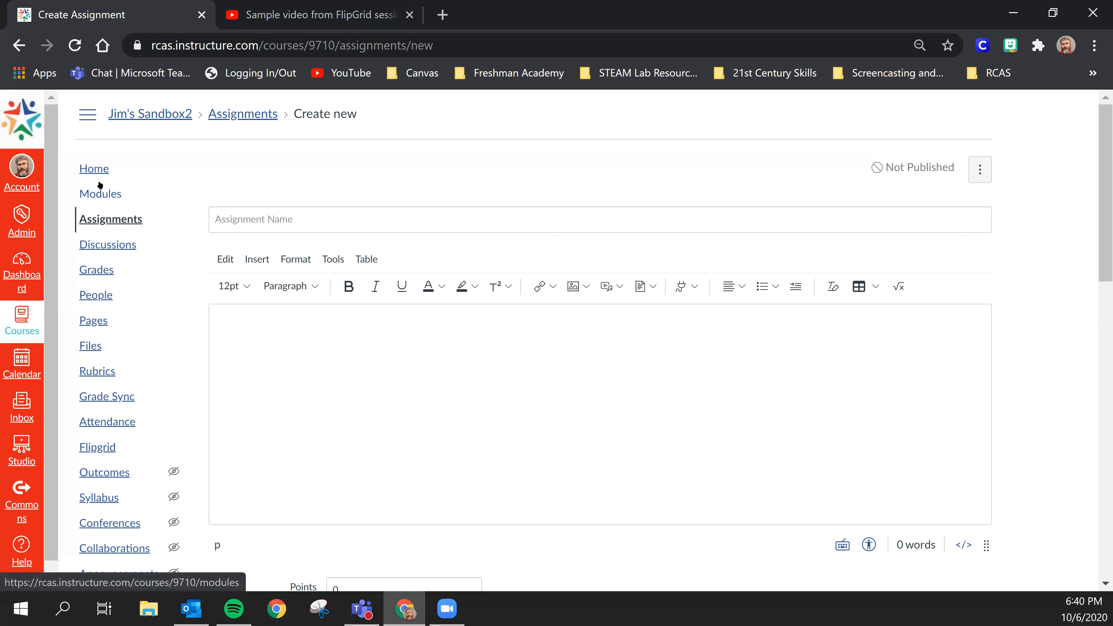
{"action": "left_click", "coordinate": [107, 194]}
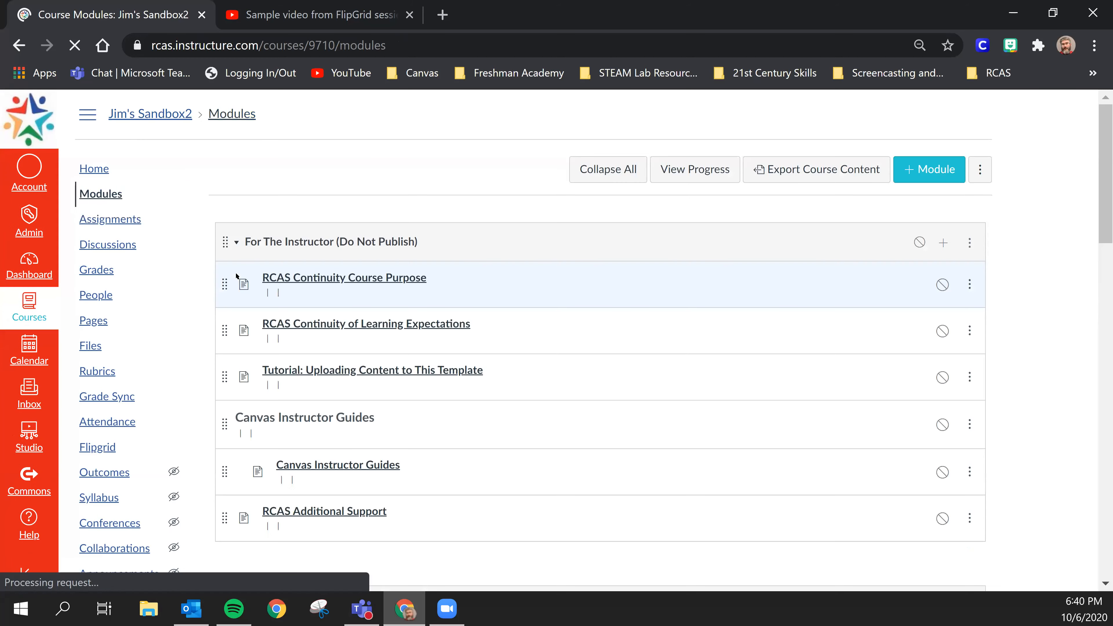
{"action": "scroll", "coordinate": [314, 394], "scroll_direction": "down", "scroll_amount": 15}
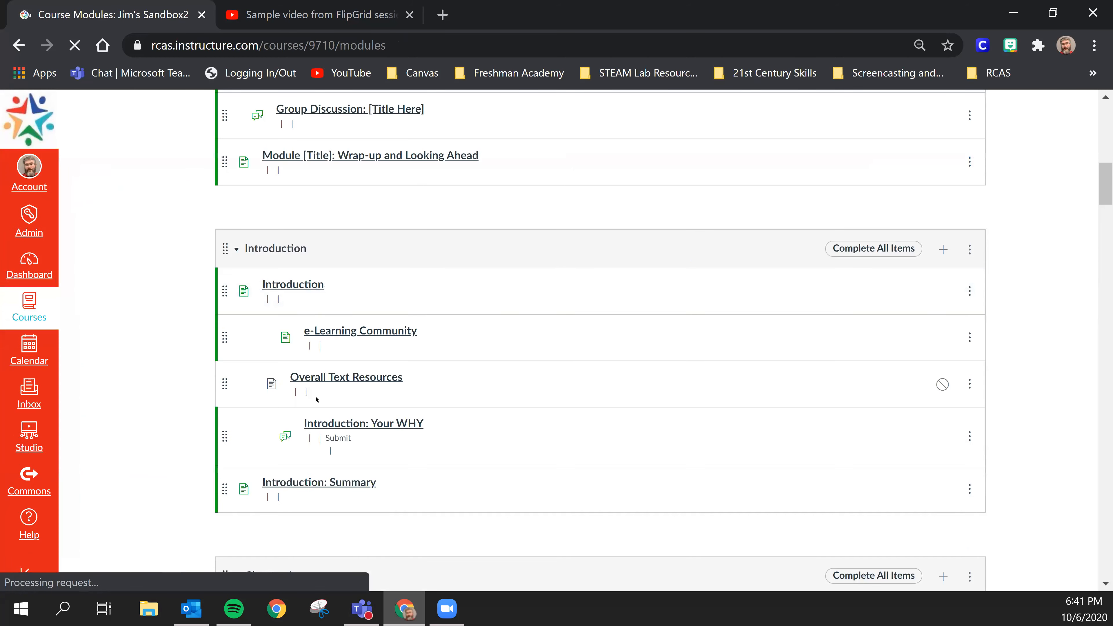
{"action": "scroll", "coordinate": [343, 394], "scroll_direction": "down", "scroll_amount": 10}
{"action": "scroll", "coordinate": [397, 336], "scroll_direction": "down", "scroll_amount": 15}
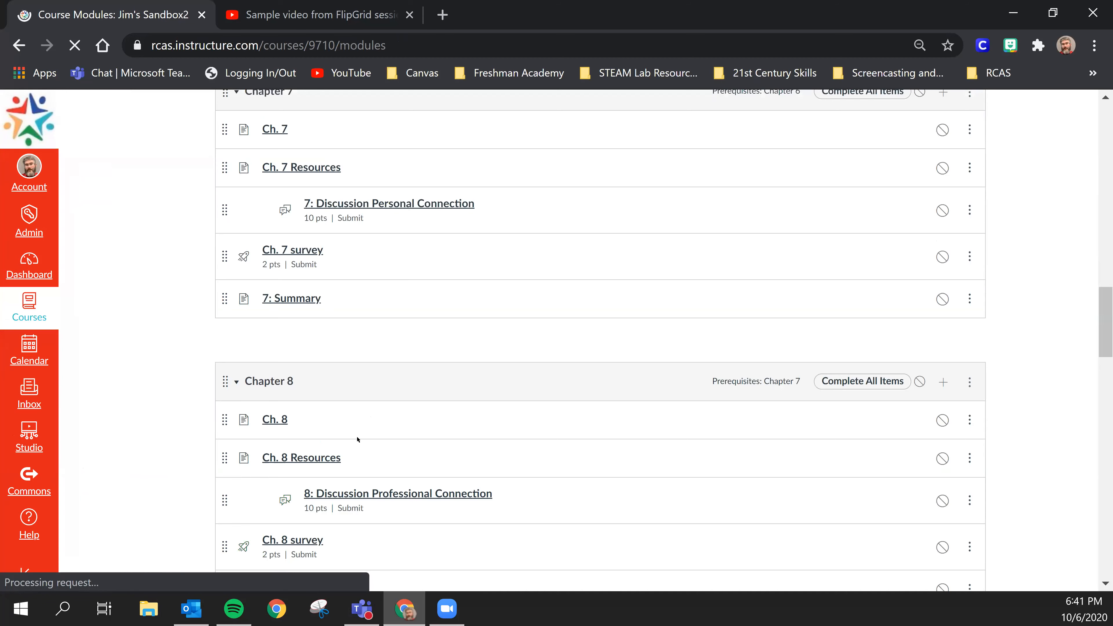
{"action": "left_click", "coordinate": [300, 459]}
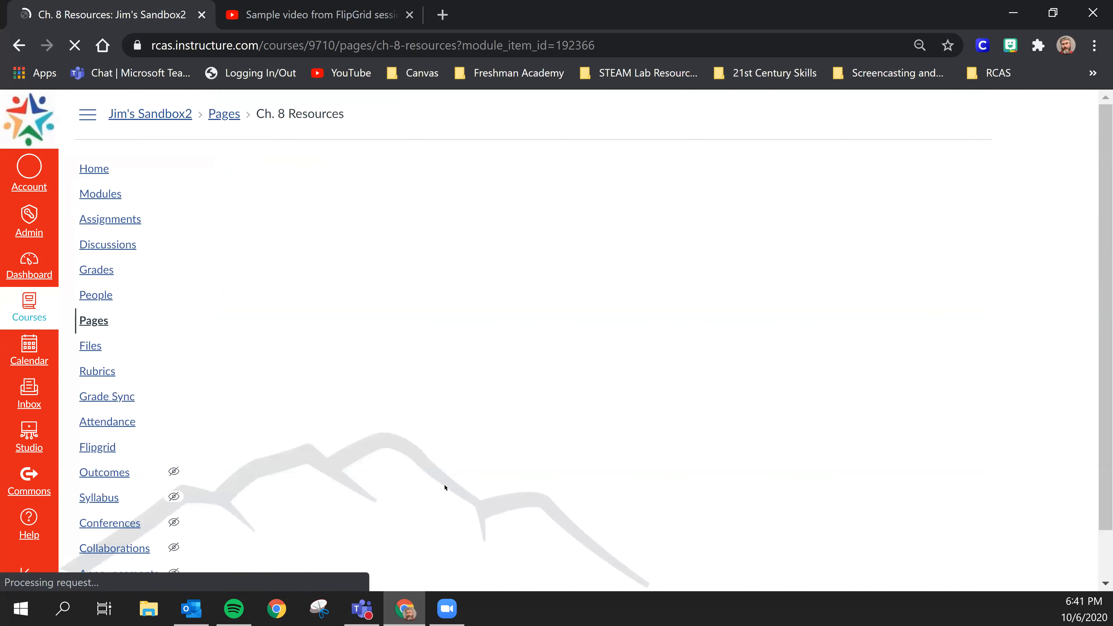
{"action": "left_click", "coordinate": [925, 166]}
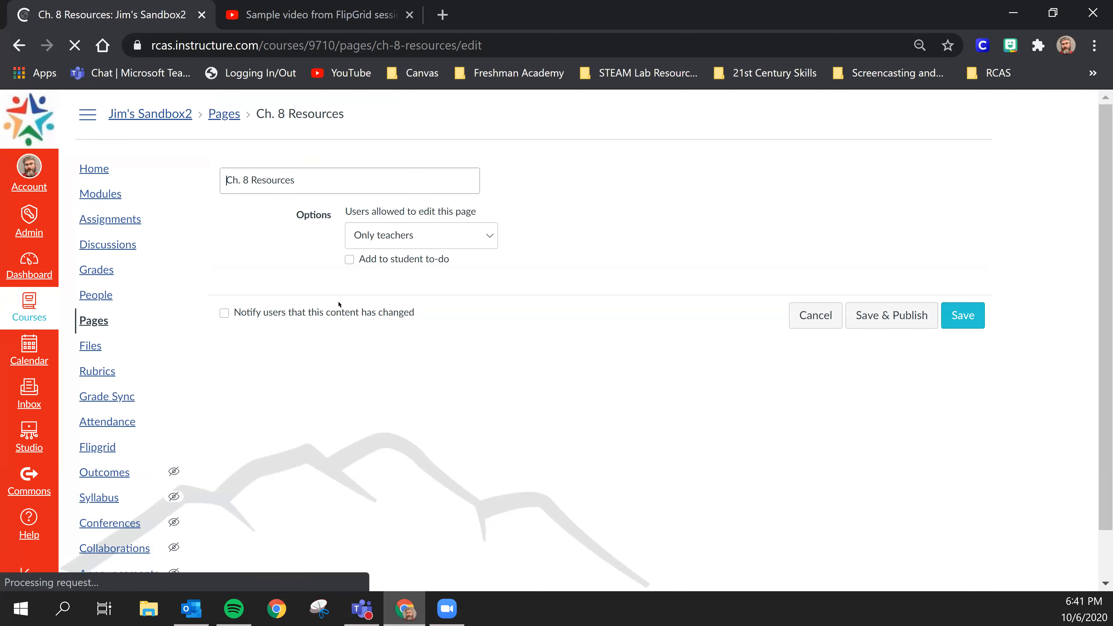
Switch to the FlipGrid session video on YouTube, close its embed code and highlight the "Watchable by k12.sd.us." note
{"action": "left_click", "coordinate": [284, 13]}
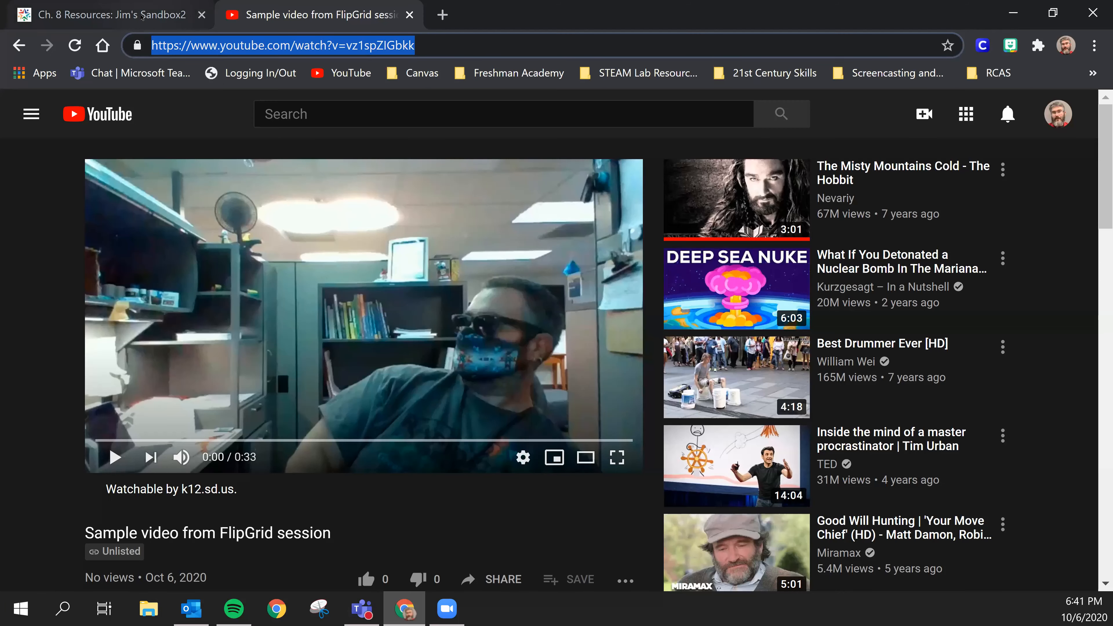
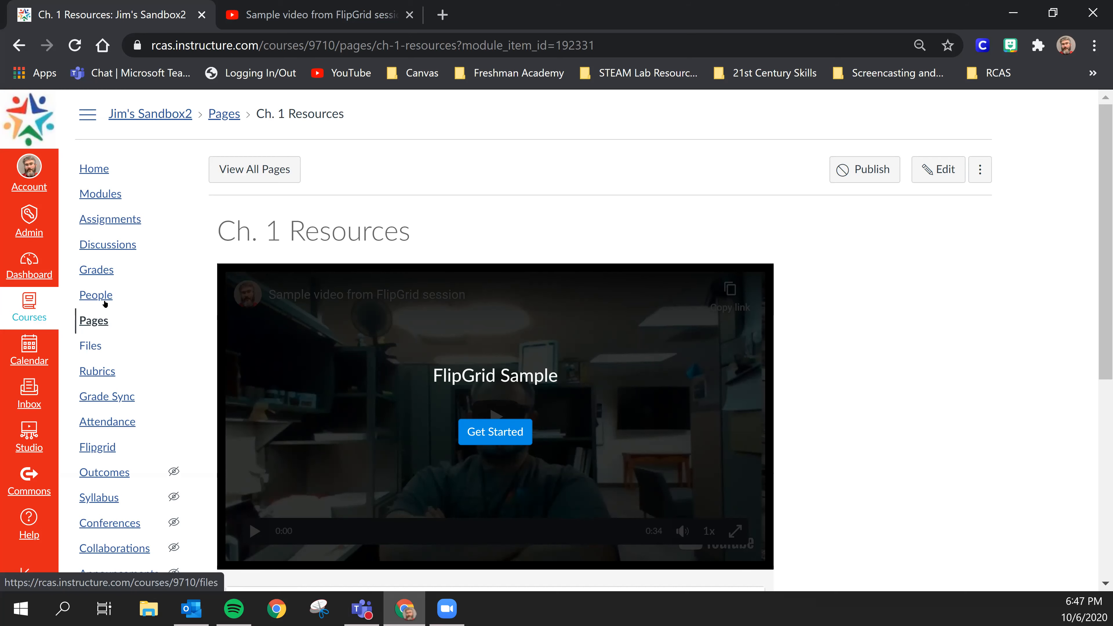
{"action": "left_click", "coordinate": [289, 14]}
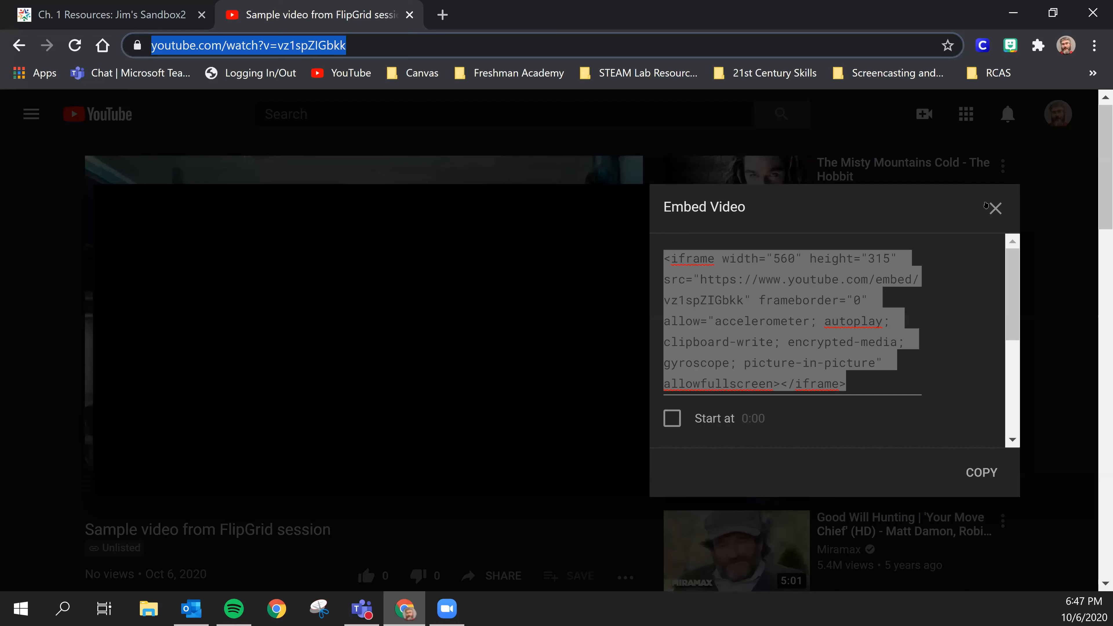
{"action": "left_click", "coordinate": [995, 209]}
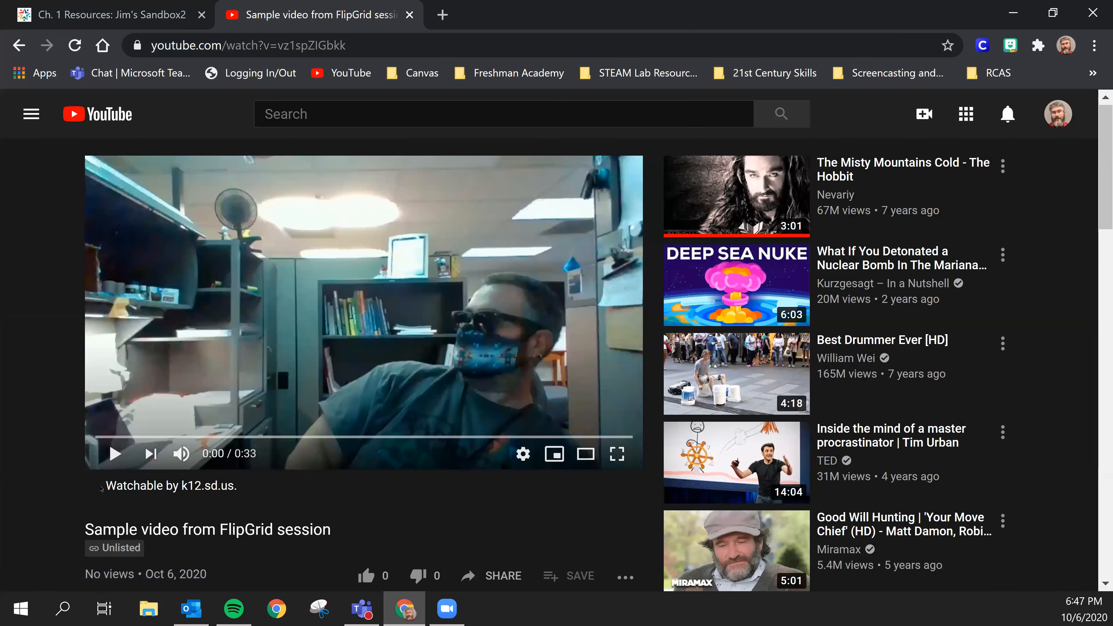
{"action": "left_click_drag", "start_coordinate": [112, 488], "coordinate": [241, 493]}
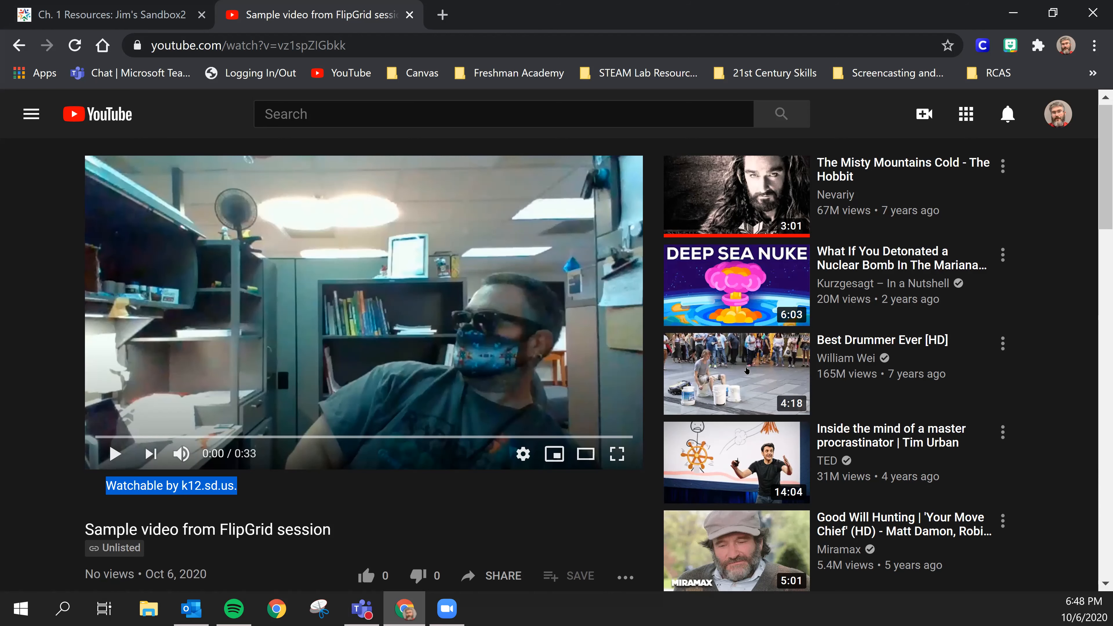
Open the "Best Drummer Ever [HD]" video, pause it at 0:02 and examine its k12.sd.us approval note and removal option
{"action": "left_click", "coordinate": [746, 370]}
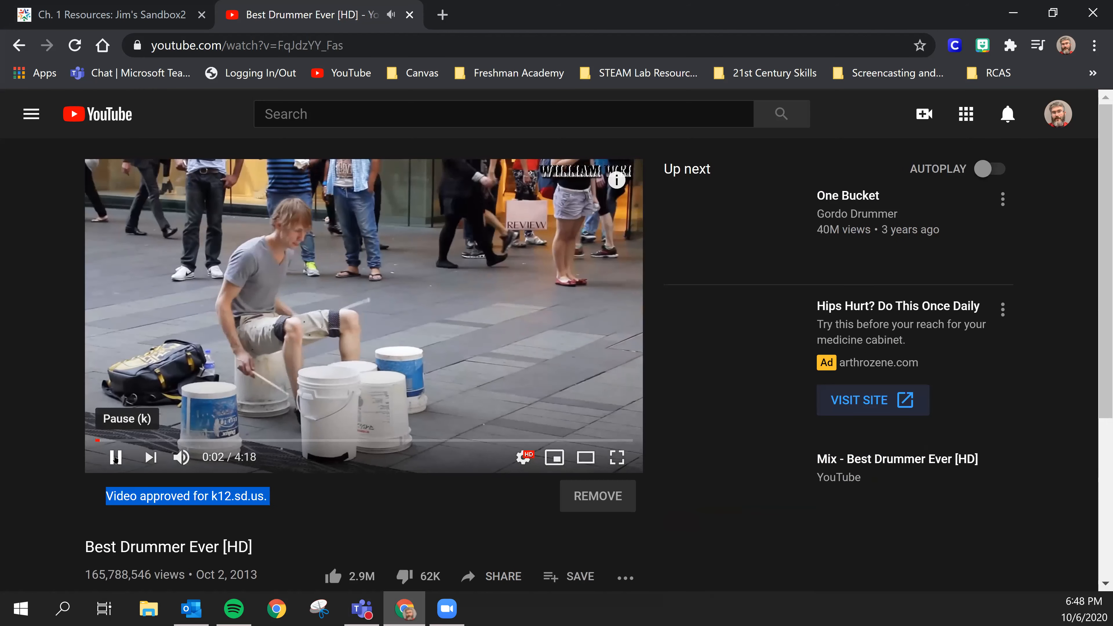
{"action": "left_click", "coordinate": [115, 455]}
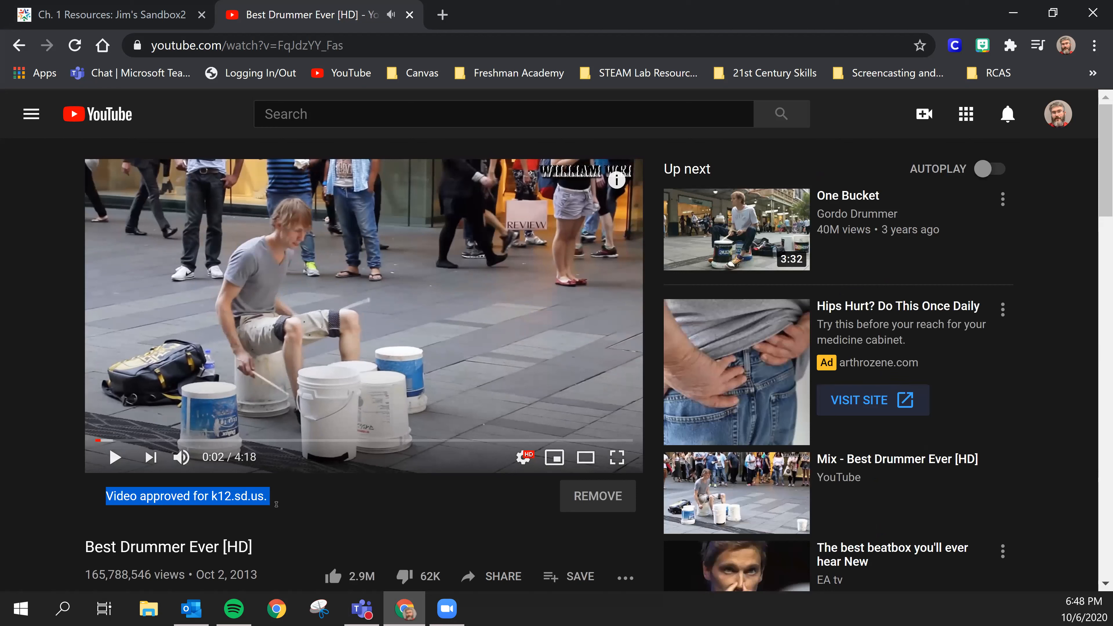
{"action": "left_click", "coordinate": [277, 507]}
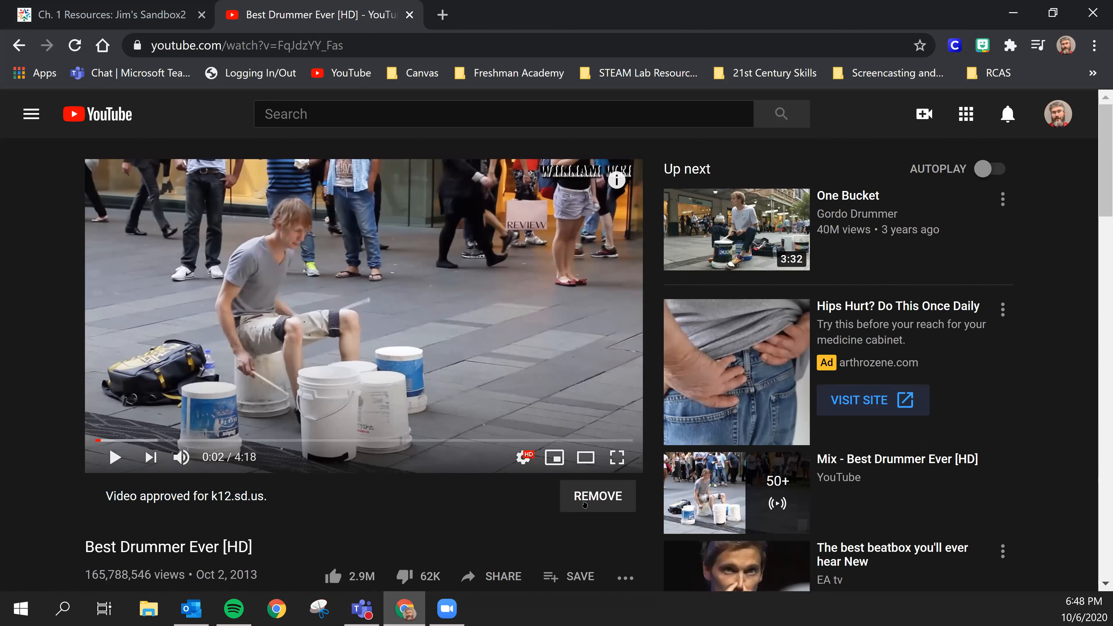
{"action": "left_click", "coordinate": [584, 503]}
Open the Google Account page at accounts.google.com in a new browser tab
{"action": "left_click", "coordinate": [442, 14]}
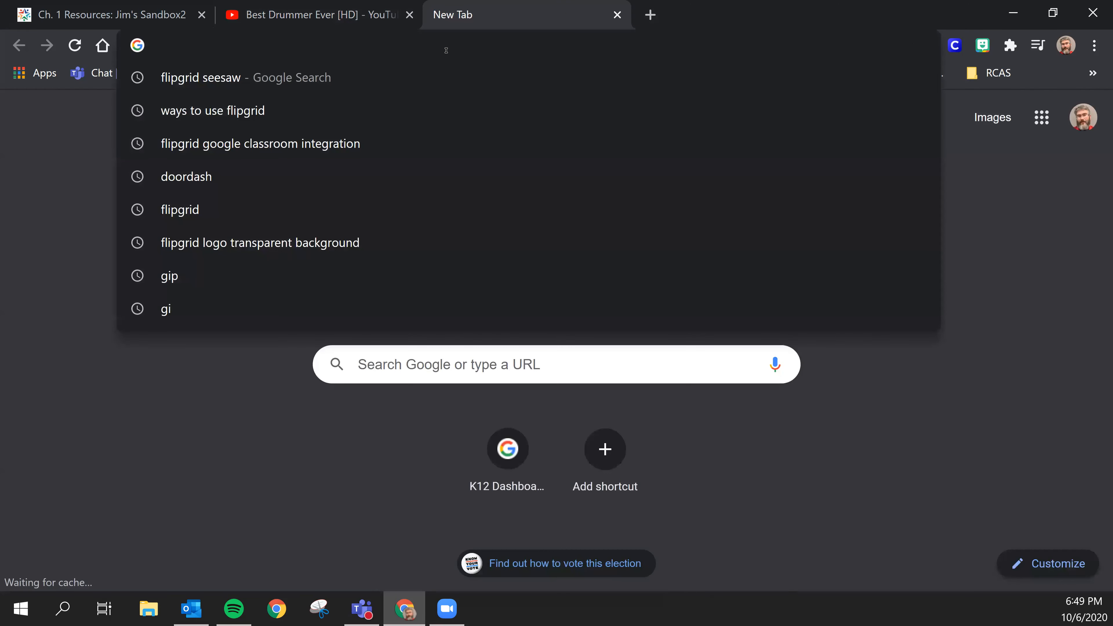
{"action": "type", "text": "accounts.google.com"}
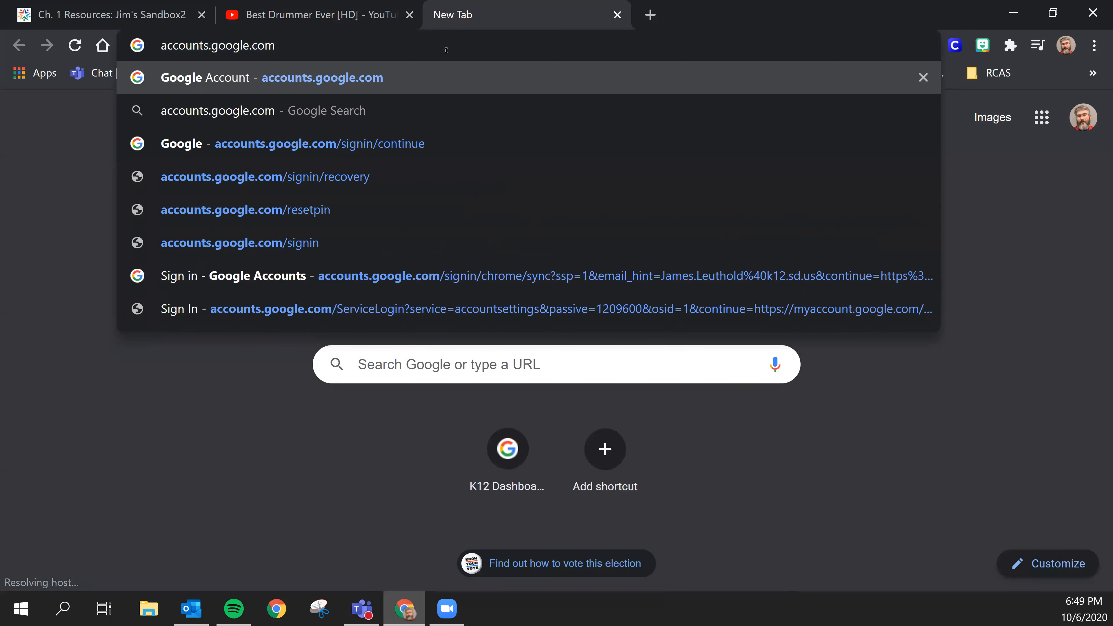
{"action": "key", "text": "Return"}
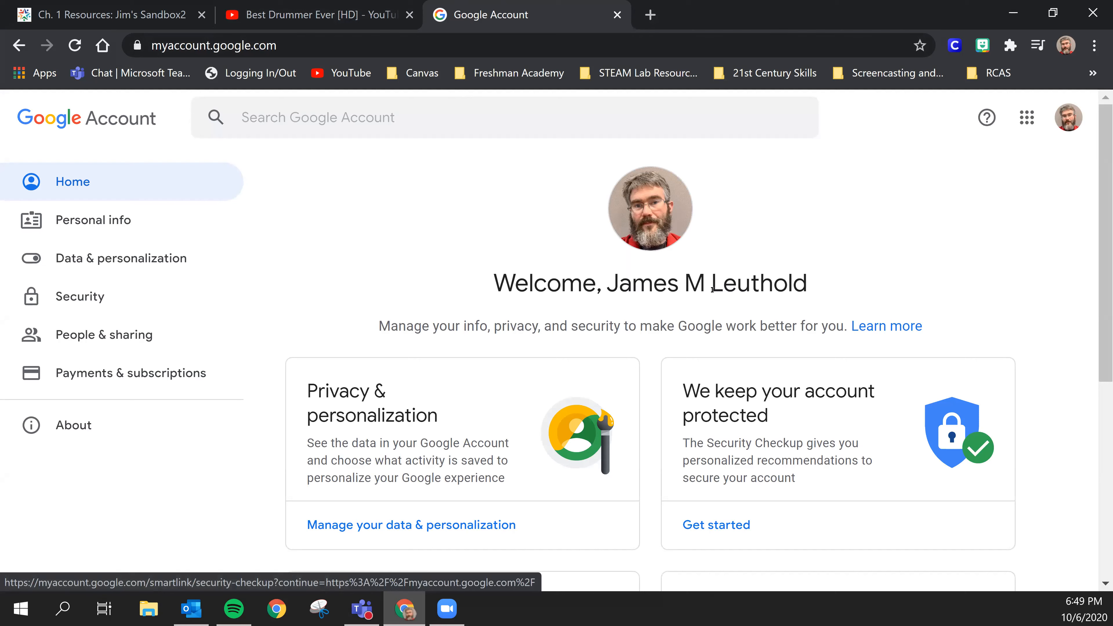
Sign out of the Google account managed by k12.sd.us
{"action": "left_click", "coordinate": [1054, 127]}
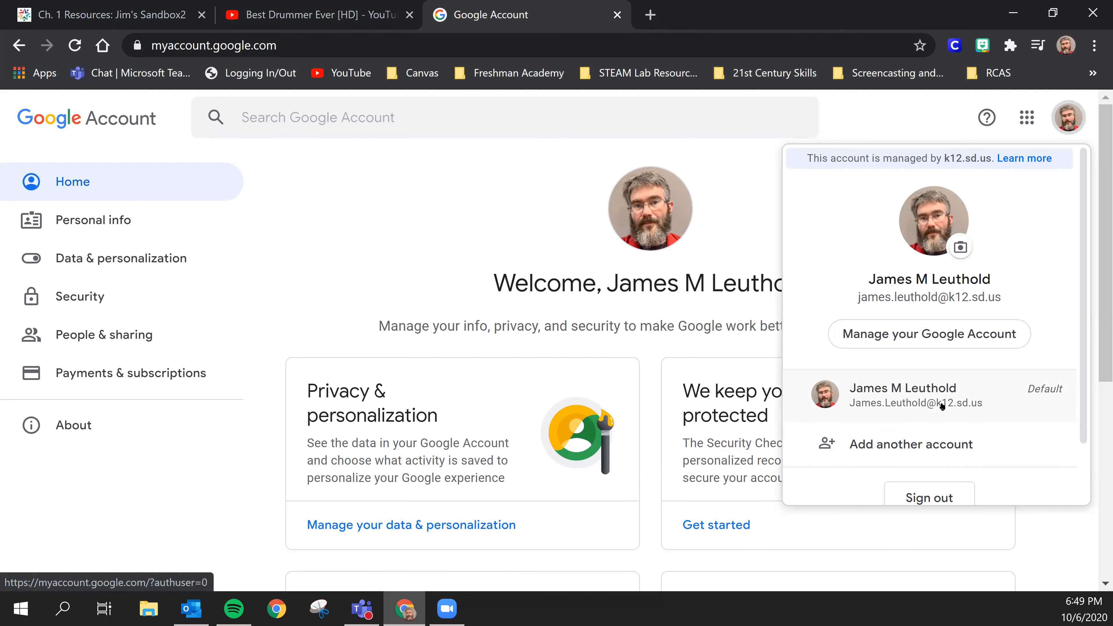
{"action": "left_click", "coordinate": [942, 494]}
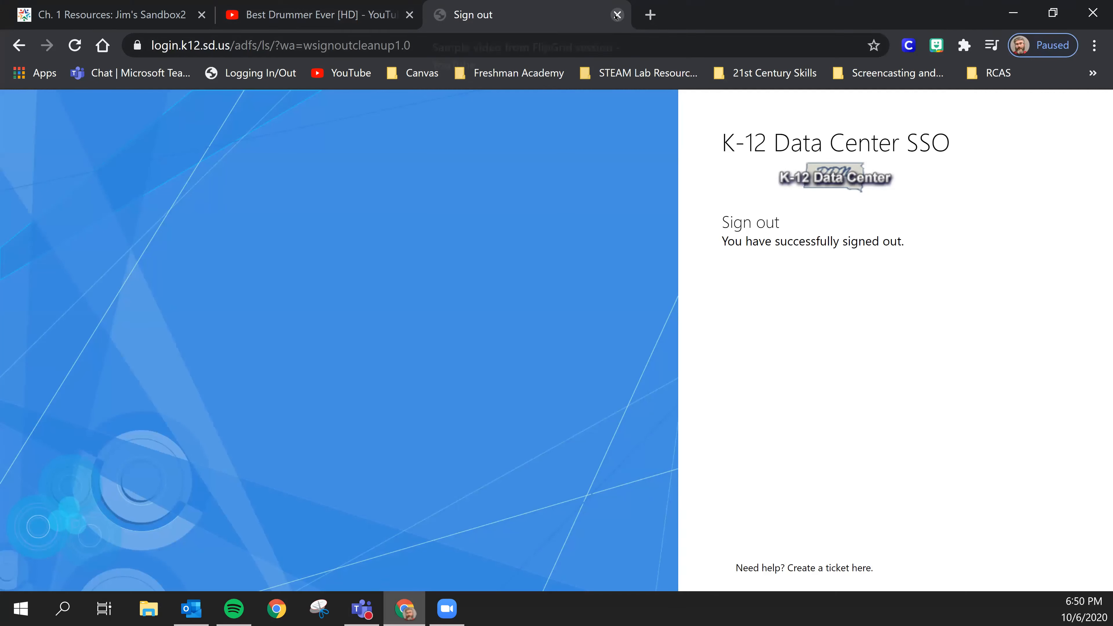
Start signing the paused Chrome profile back in, close the old sign-out page and submit the prefilled school email to reach the account choice
{"action": "left_click", "coordinate": [1045, 45]}
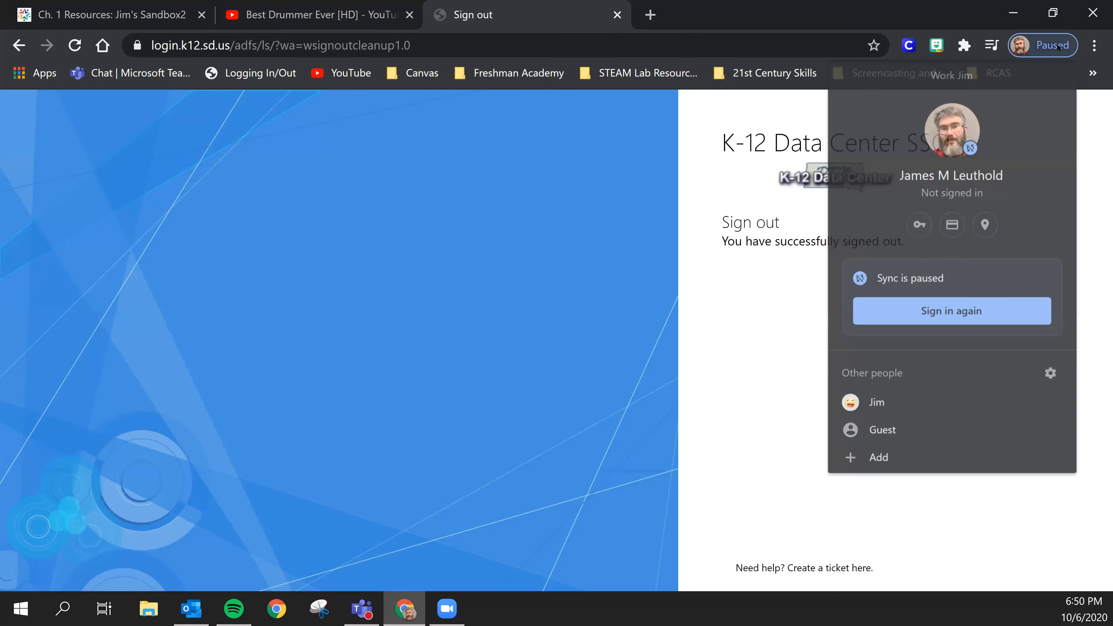
{"action": "left_click", "coordinate": [940, 312]}
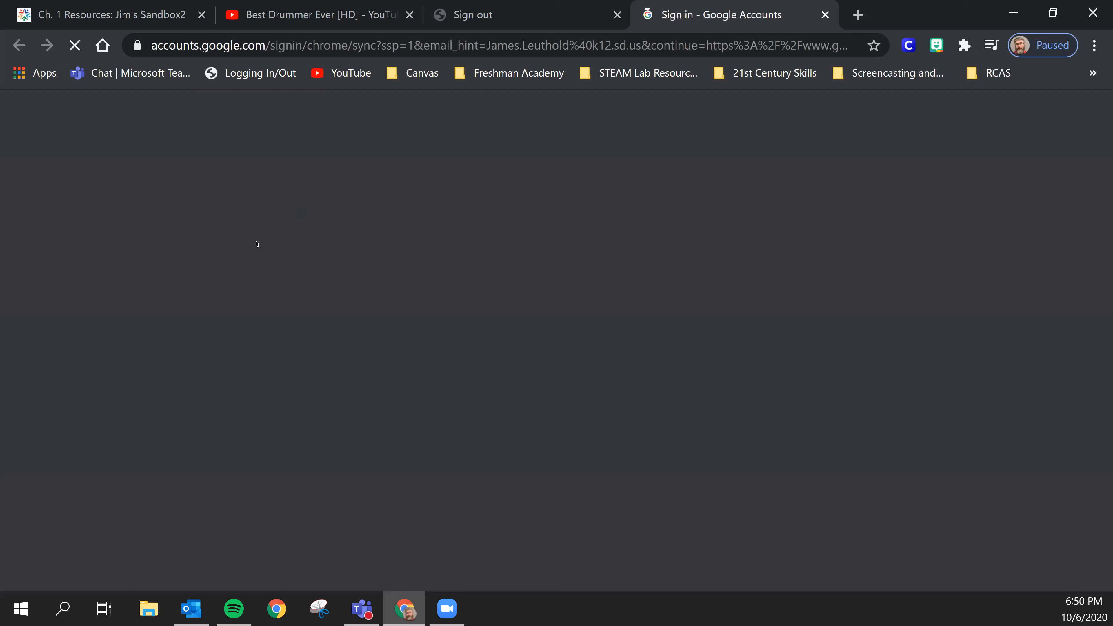
{"action": "left_click", "coordinate": [618, 16]}
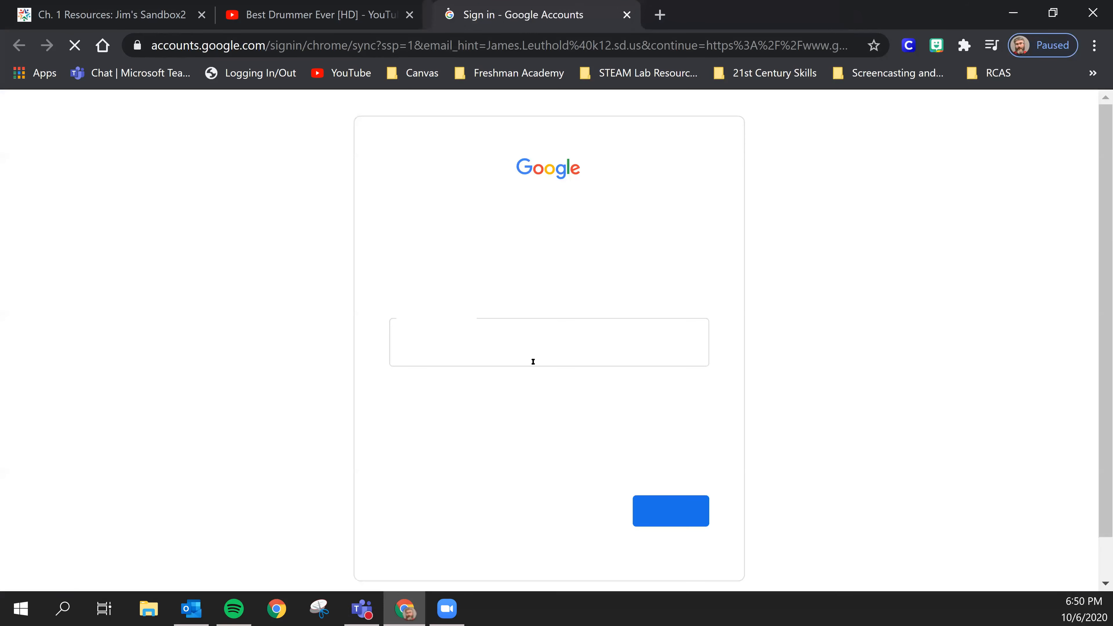
{"action": "left_click", "coordinate": [682, 526]}
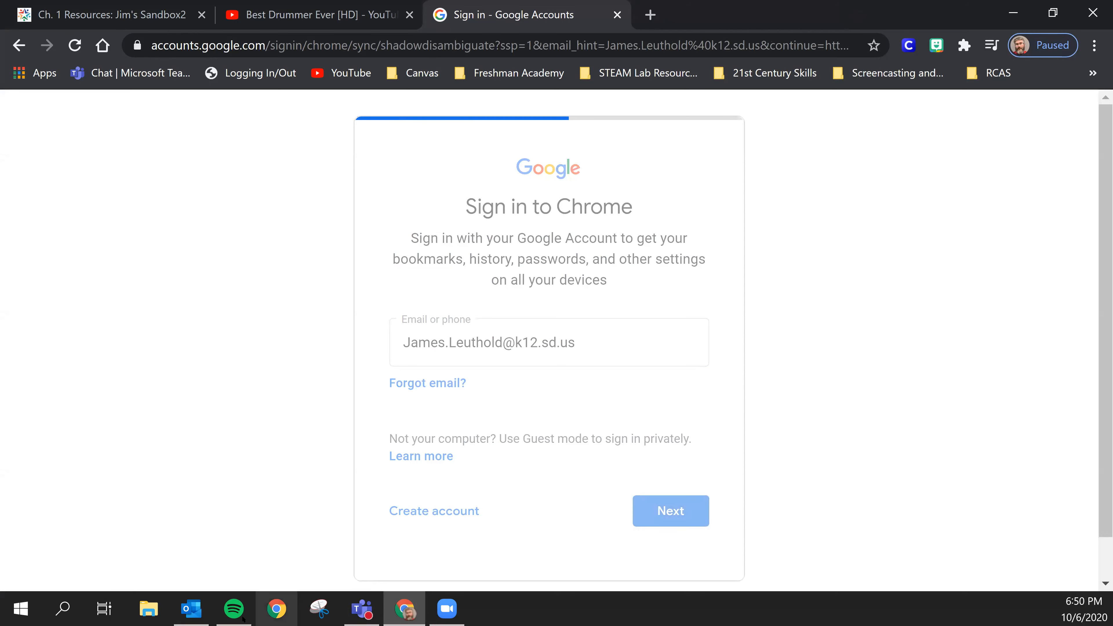
{"action": "left_click", "coordinate": [280, 609]}
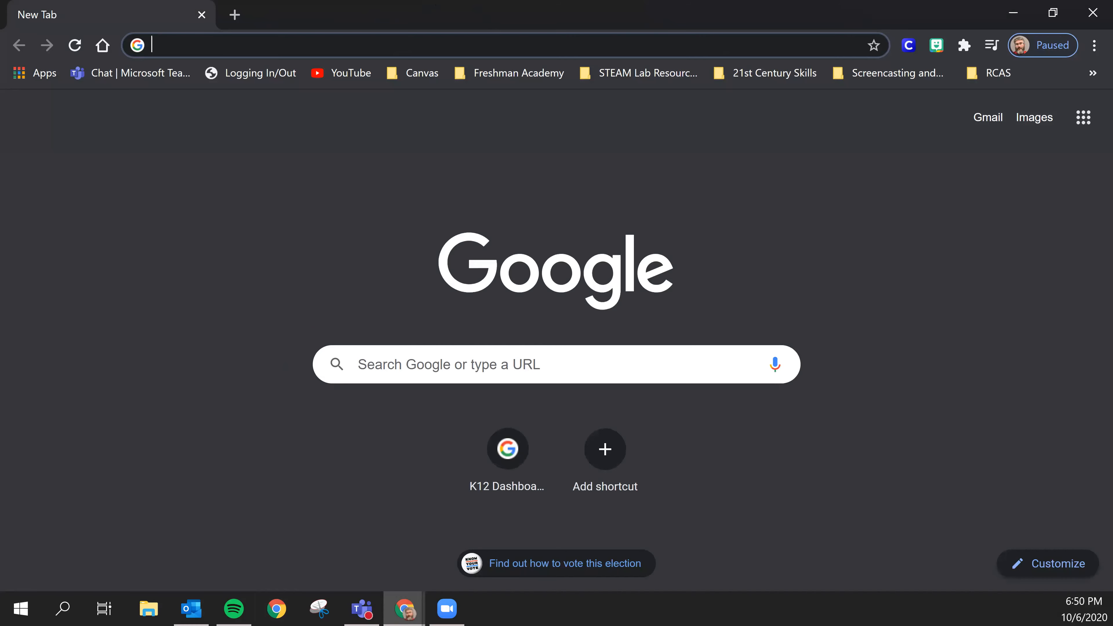
{"action": "key", "text": "ctrl+w"}
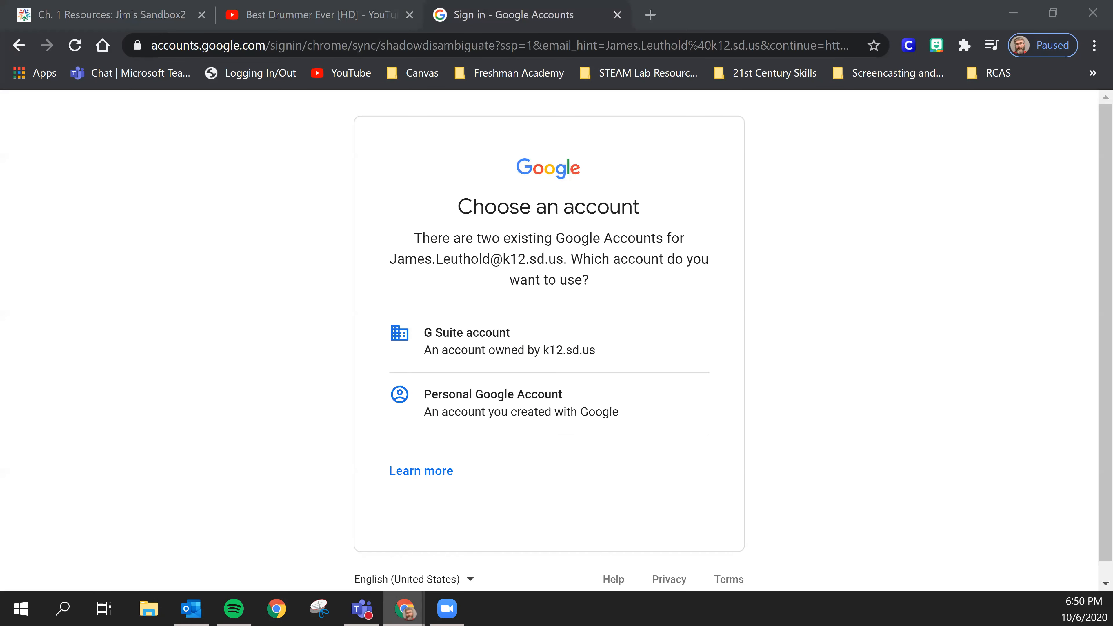